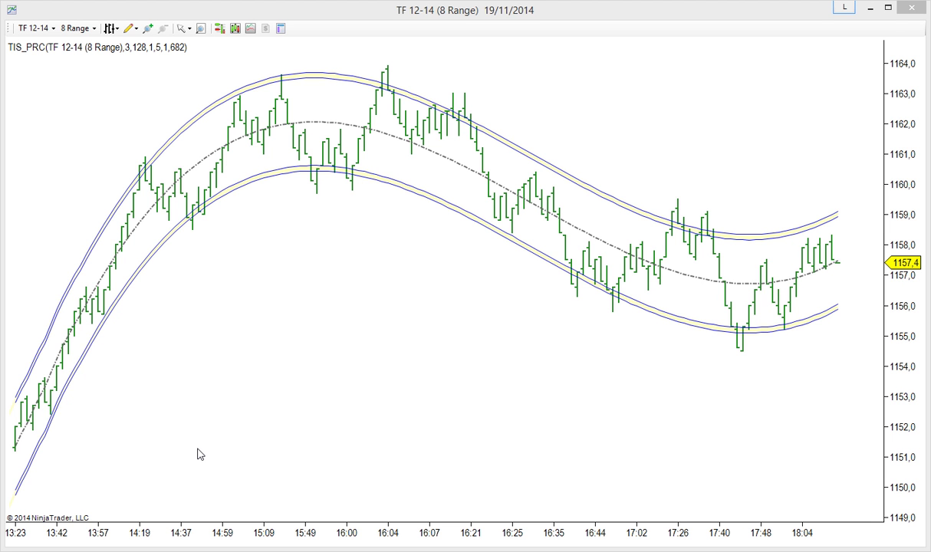
Set the polynomial degree of the TIS_PRC indicator to 1 and apply it to the chart.
{"action": "double_click", "coordinate": [294, 180]}
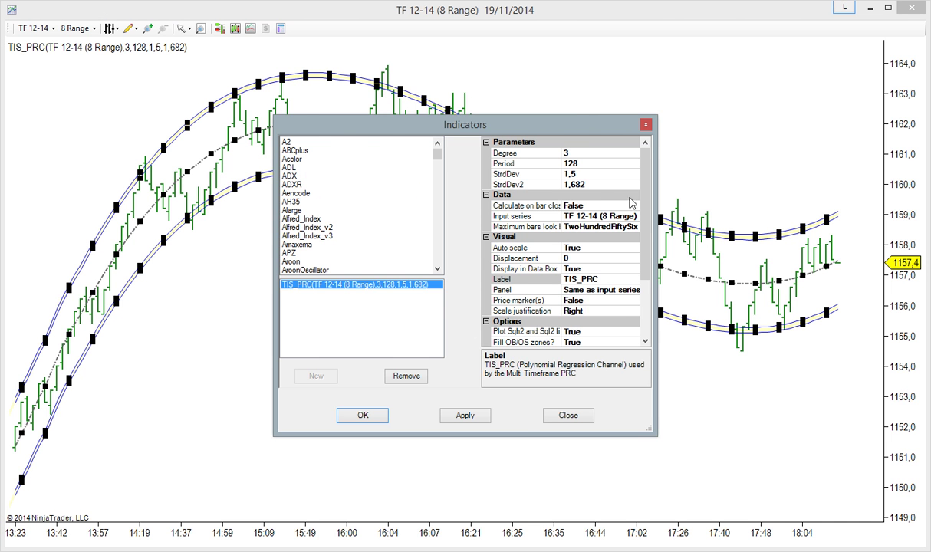
{"action": "left_click_drag", "start_coordinate": [570, 127], "coordinate": [409, 230]}
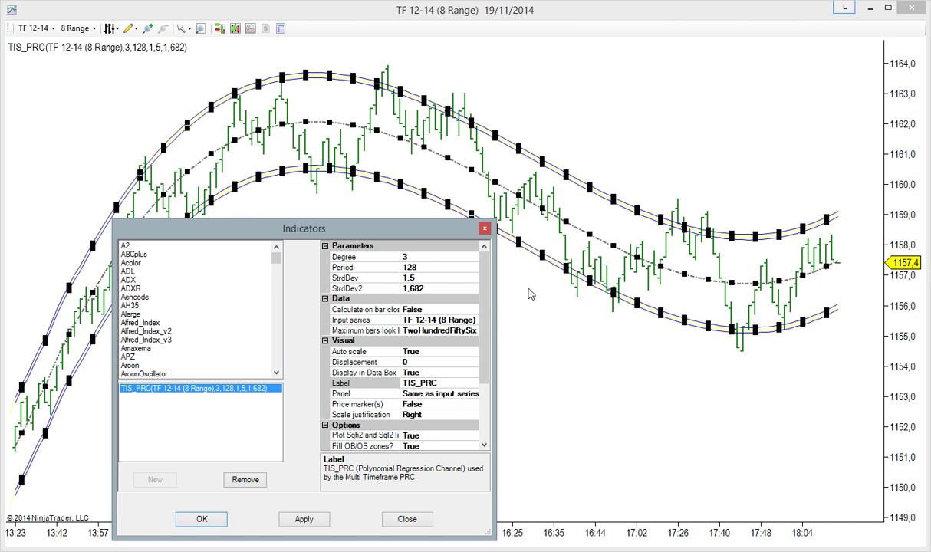
{"action": "left_click", "coordinate": [422, 258]}
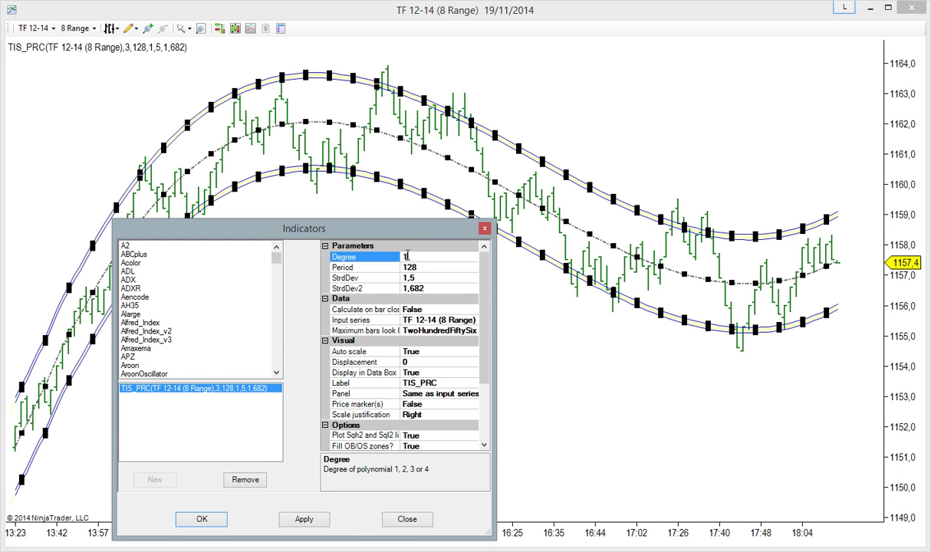
{"action": "left_click", "coordinate": [303, 521]}
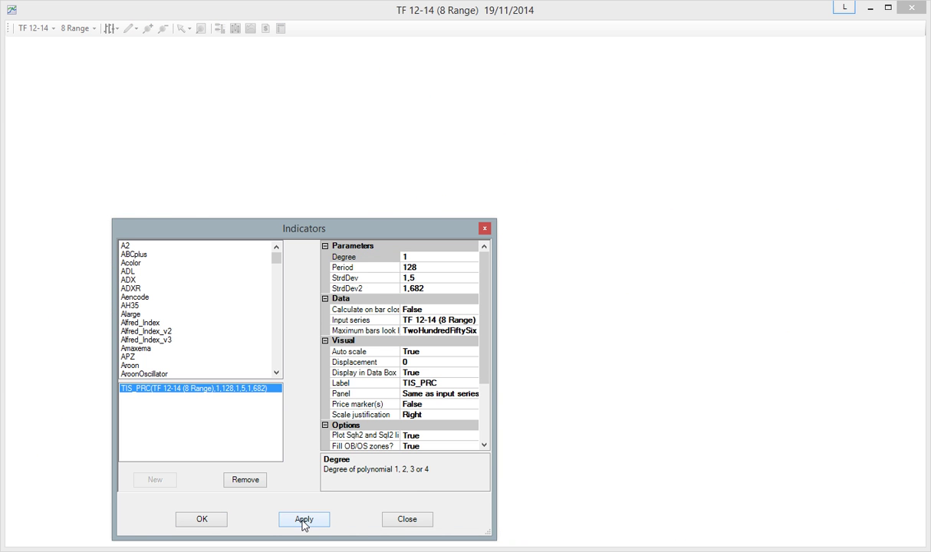
{"action": "left_click", "coordinate": [398, 519]}
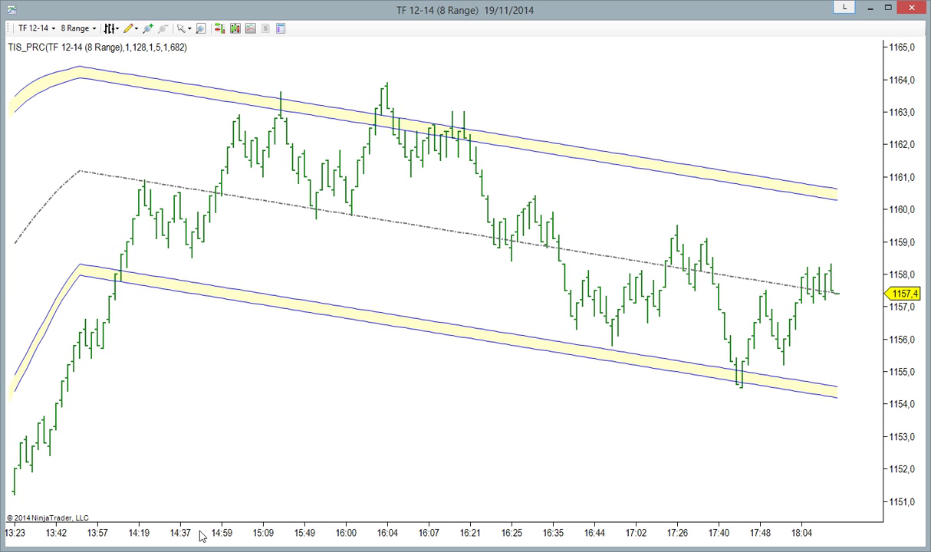
Draw a falling arrow line beneath the straight channel section, from about 1156 down to about 1152.5.
{"action": "scroll", "coordinate": [231, 517], "scroll_direction": "down", "scroll_amount": 3}
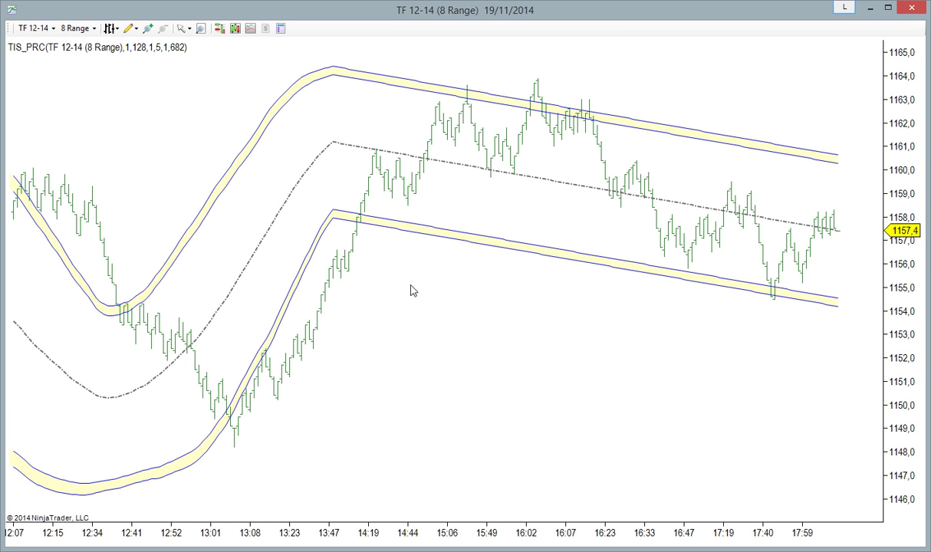
{"action": "left_click", "coordinate": [373, 263]}
{"action": "left_click", "coordinate": [823, 345]}
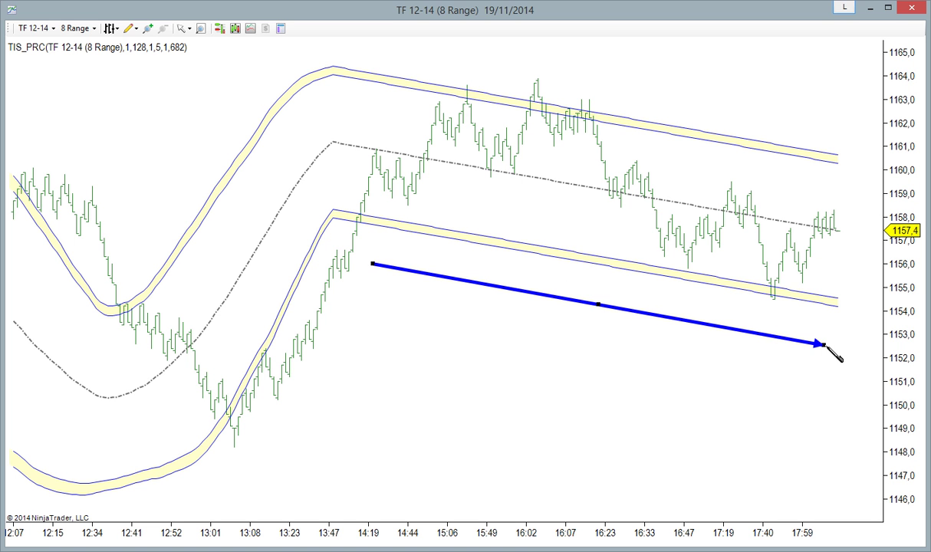
Inspect the Period parameter in the TIS_PRC indicator settings.
{"action": "double_click", "coordinate": [606, 177]}
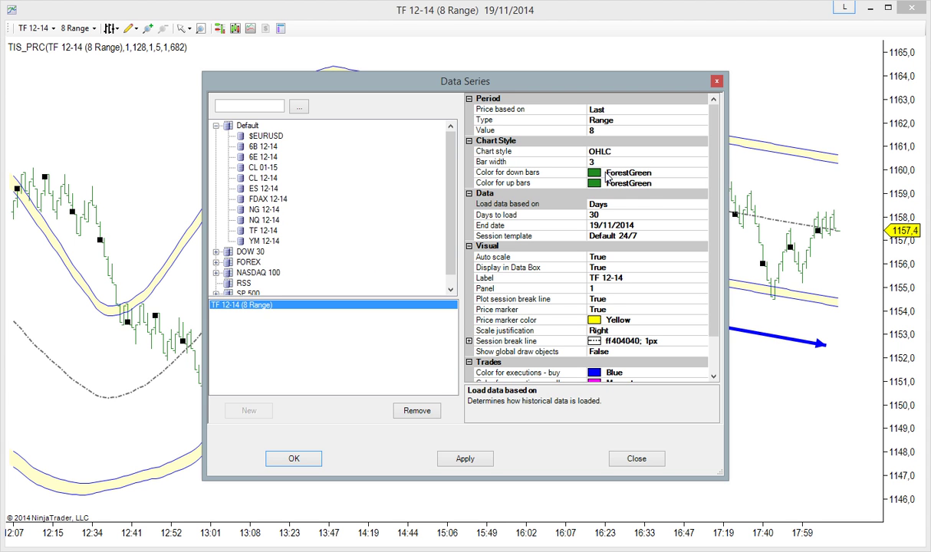
{"action": "left_click", "coordinate": [613, 458]}
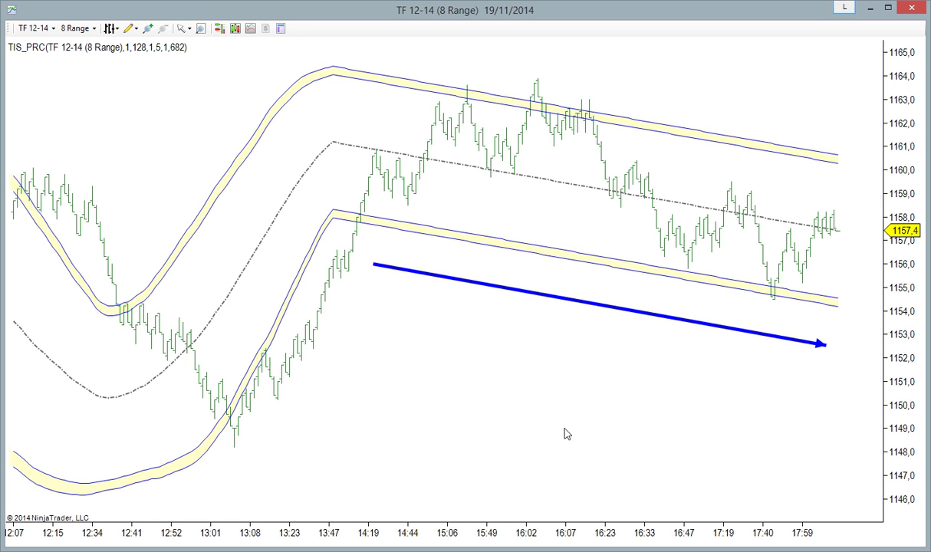
{"action": "right_click", "coordinate": [353, 314]}
{"action": "left_click", "coordinate": [422, 387]}
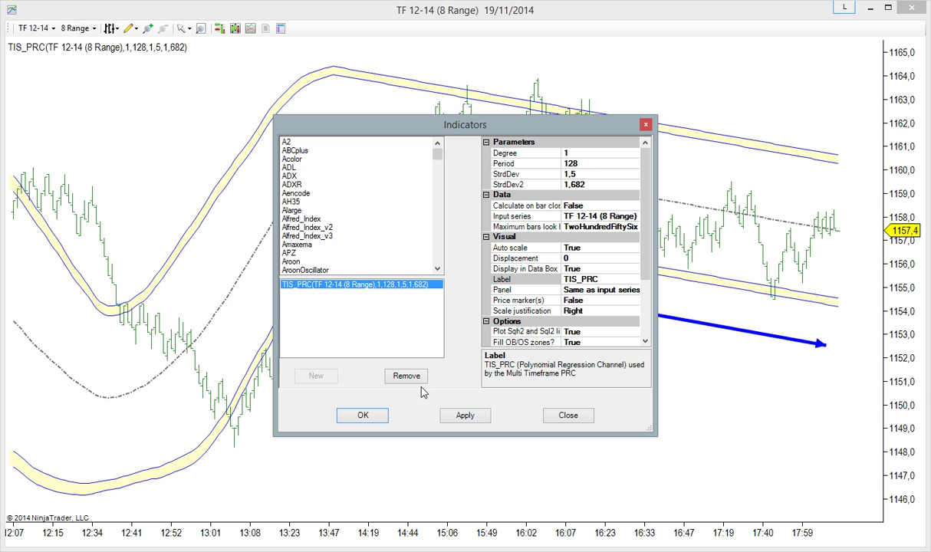
{"action": "left_click", "coordinate": [562, 163]}
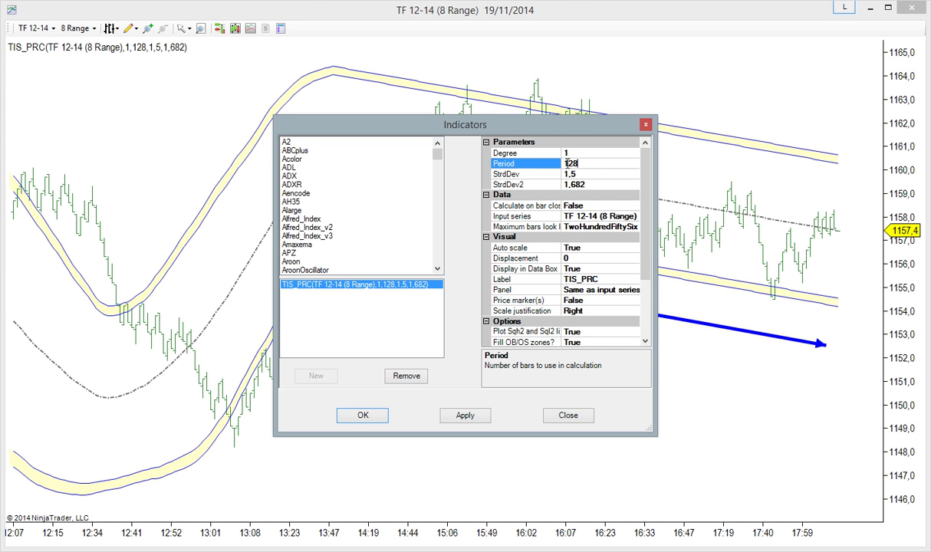
{"action": "left_click", "coordinate": [568, 415]}
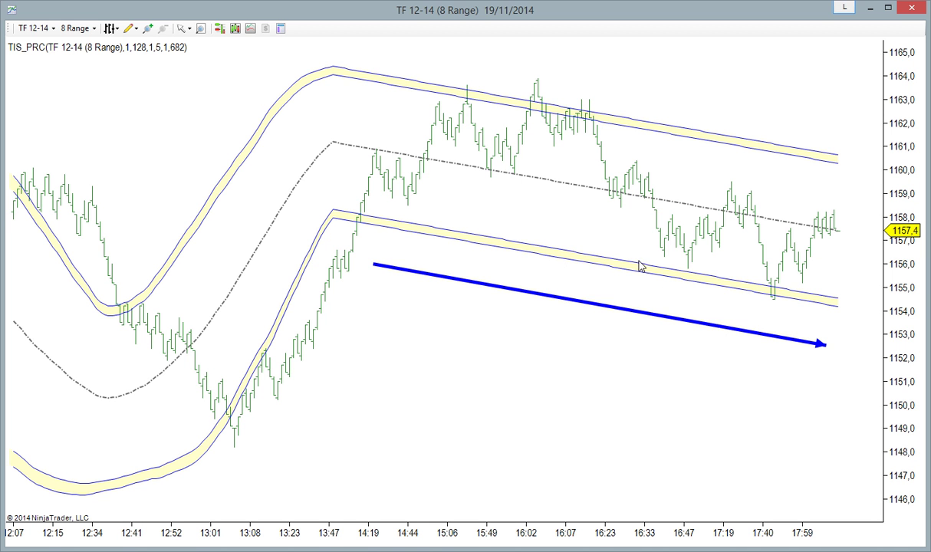
Set the polynomial degree of the TIS_PRC indicator to 2 and apply it to the chart.
{"action": "double_click", "coordinate": [660, 272]}
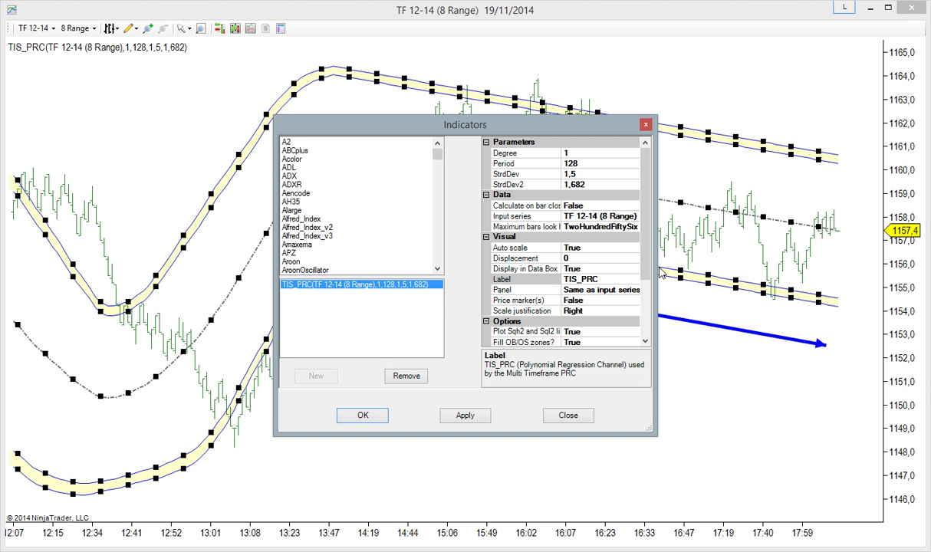
{"action": "left_click", "coordinate": [577, 153]}
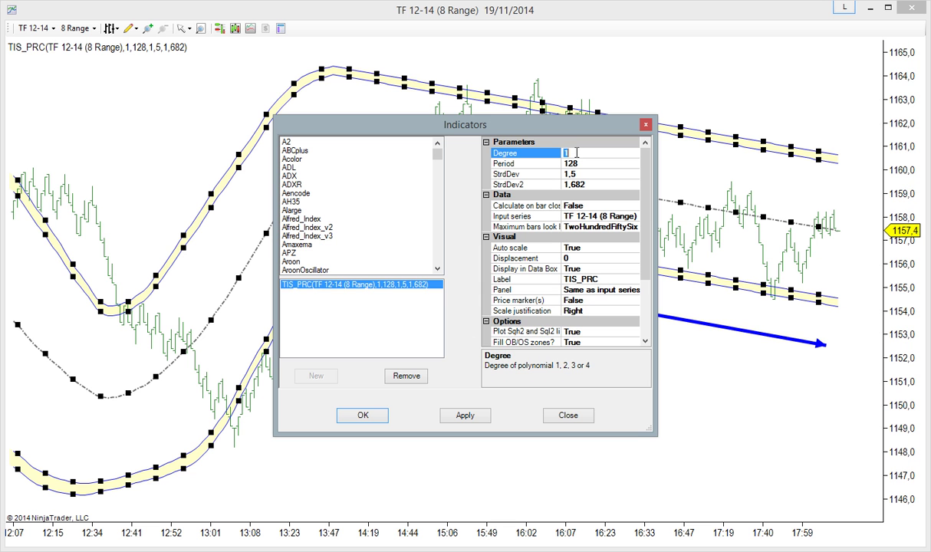
{"action": "type", "text": "2"}
{"action": "left_click", "coordinate": [461, 417]}
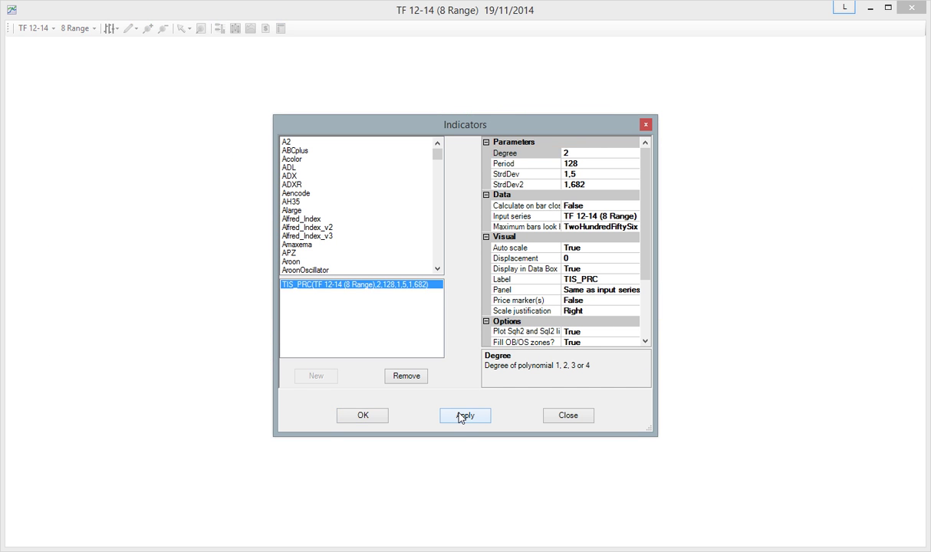
{"action": "left_click", "coordinate": [568, 415]}
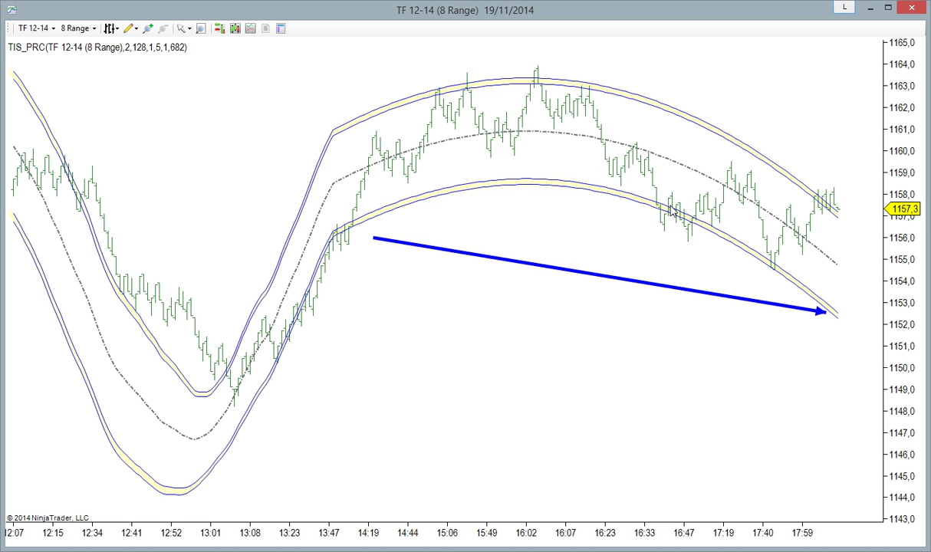
Apply polynomial degree 3 to the TIS_PRC indicator, and after viewing the curve change the degree to 4.
{"action": "double_click", "coordinate": [644, 211]}
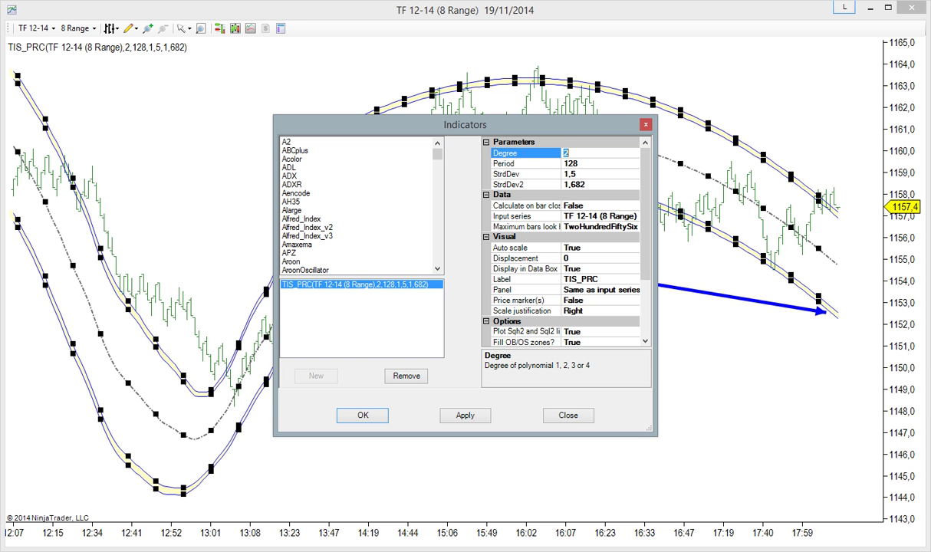
{"action": "left_click", "coordinate": [361, 415]}
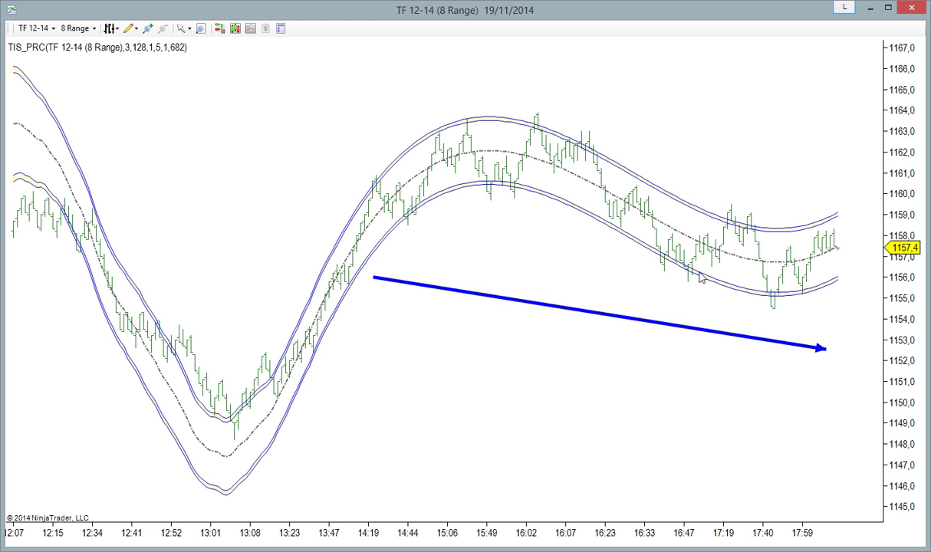
{"action": "double_click", "coordinate": [547, 198]}
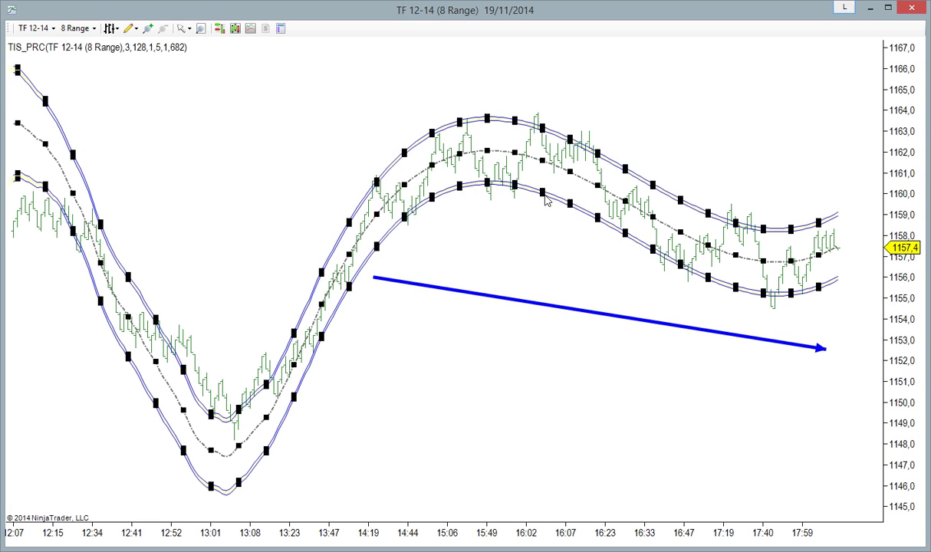
{"action": "left_click", "coordinate": [581, 153]}
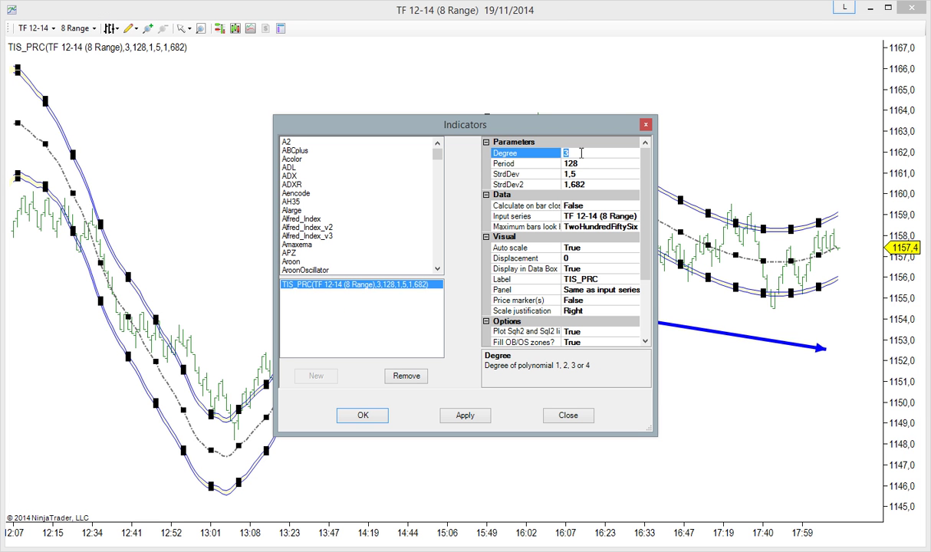
{"action": "left_click", "coordinate": [365, 416]}
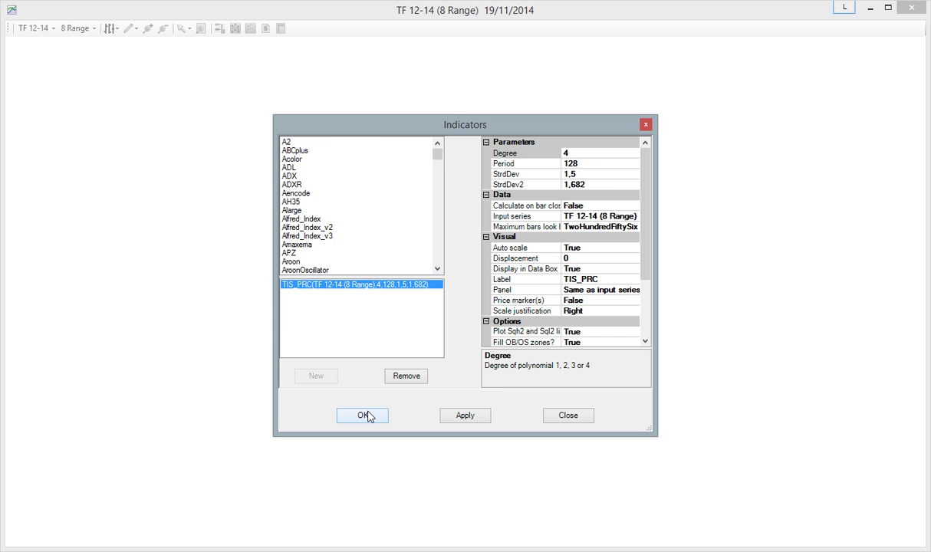
{"action": "left_click", "coordinate": [366, 415]}
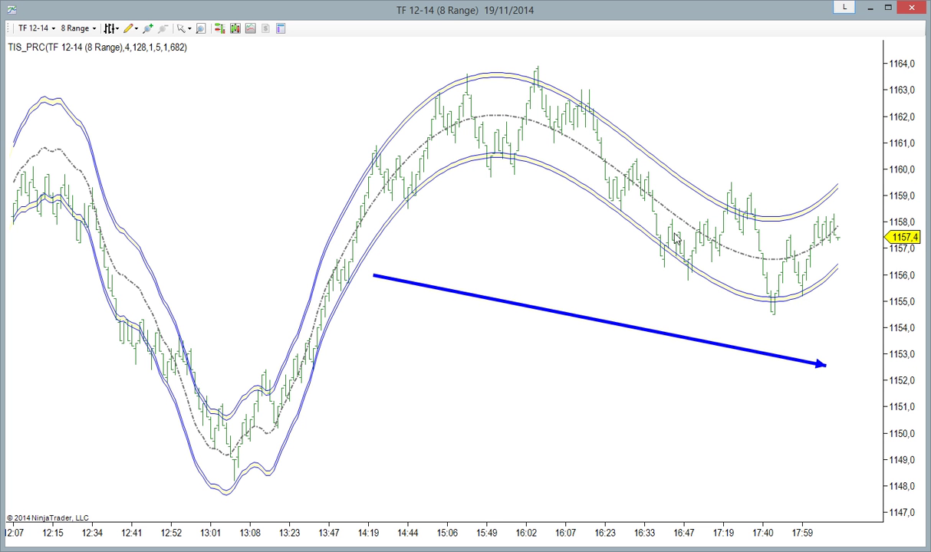
{"action": "double_click", "coordinate": [650, 242]}
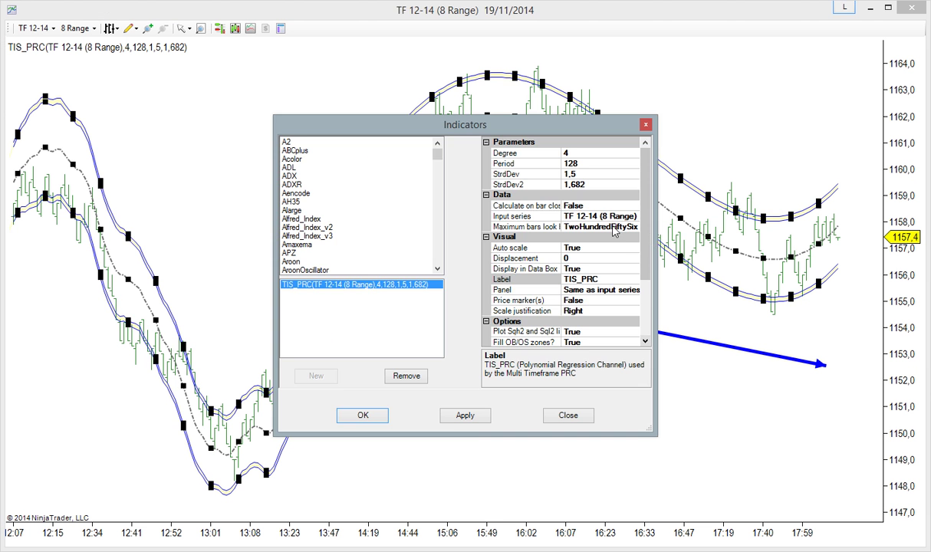
{"action": "left_click", "coordinate": [581, 154]}
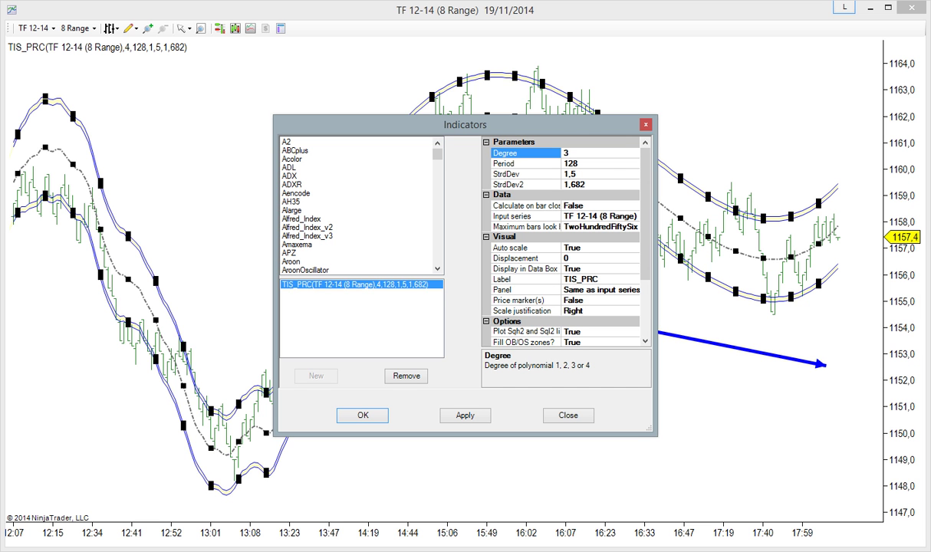
{"action": "type", "text": "3"}
{"action": "left_click", "coordinate": [577, 418]}
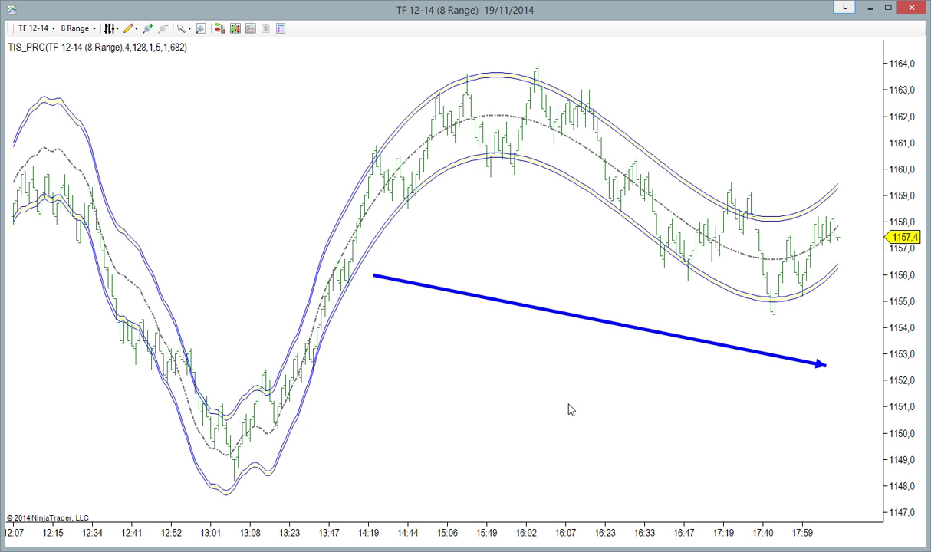
Move the arrow line below the channel and tilt it to rise from about 1149.5 to about 1152.3.
{"action": "left_click_drag", "start_coordinate": [532, 308], "coordinate": [529, 392]}
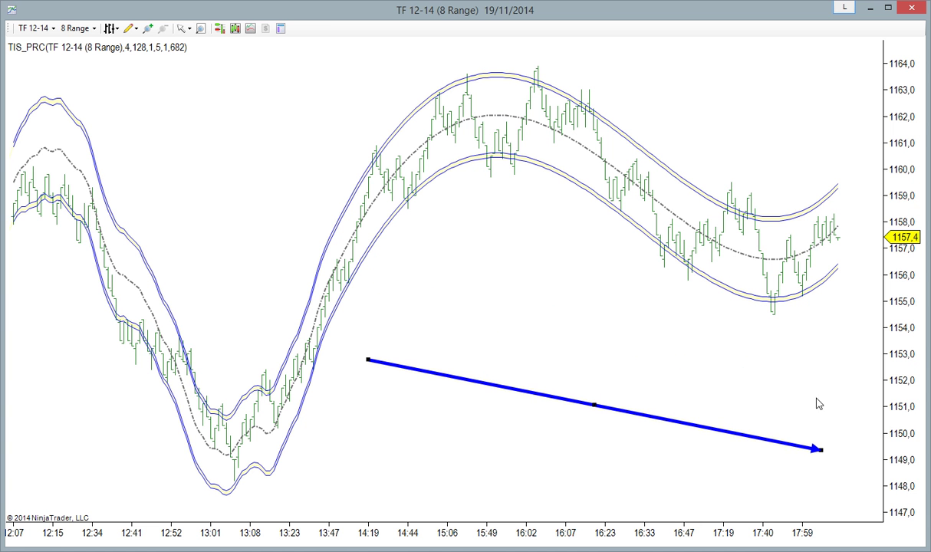
{"action": "left_click_drag", "start_coordinate": [821, 452], "coordinate": [782, 325]}
{"action": "left_click_drag", "start_coordinate": [603, 343], "coordinate": [594, 402]}
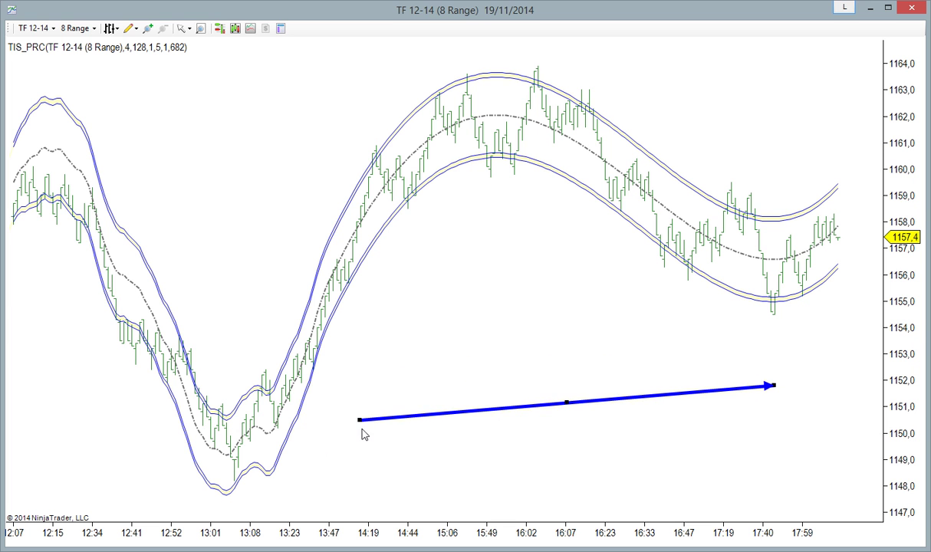
{"action": "left_click_drag", "start_coordinate": [360, 420], "coordinate": [365, 461]}
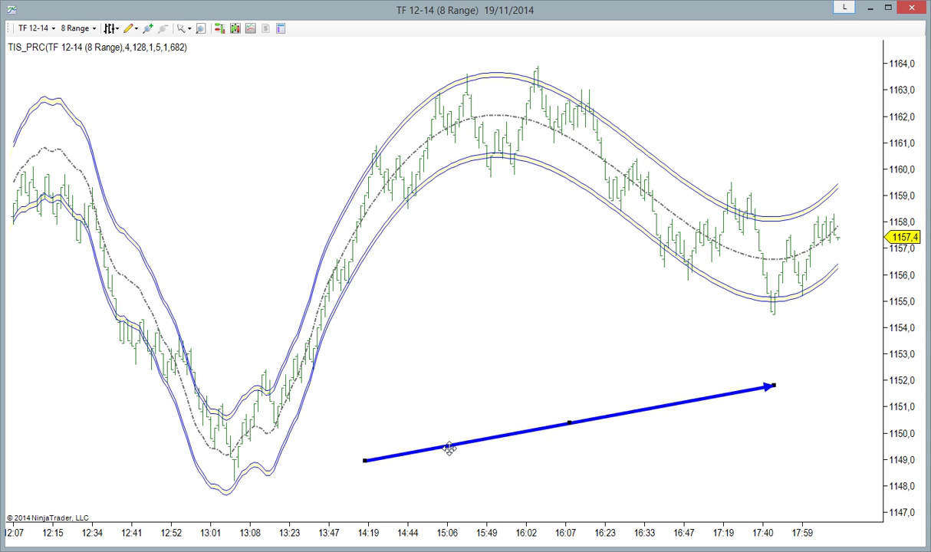
{"action": "left_click_drag", "start_coordinate": [452, 445], "coordinate": [456, 433]}
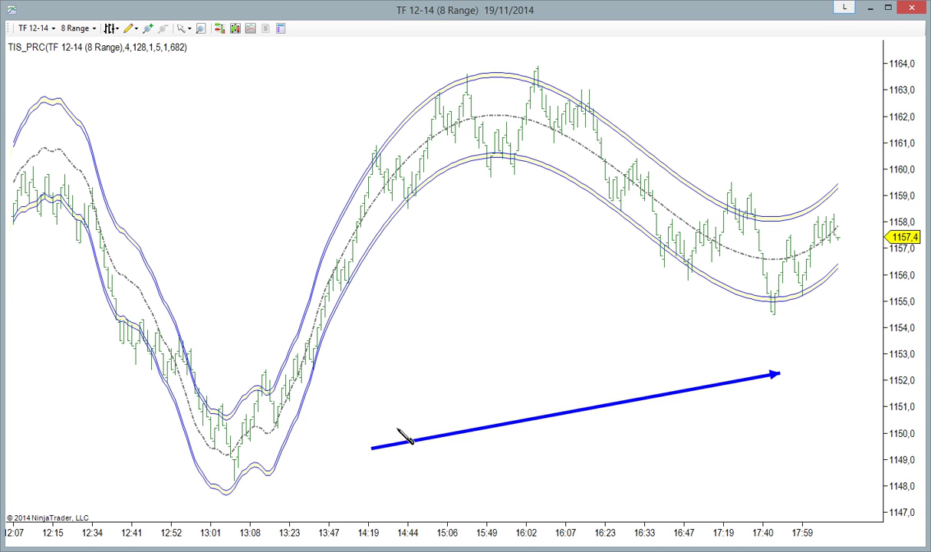
Draw two connected arrows below the channel, one rising to about 1154.8 and one falling to about 1149.6.
{"action": "left_click", "coordinate": [542, 307]}
{"action": "left_click", "coordinate": [543, 306]}
{"action": "left_click", "coordinate": [639, 397]}
{"action": "left_click_drag", "start_coordinate": [639, 397], "coordinate": [725, 442]}
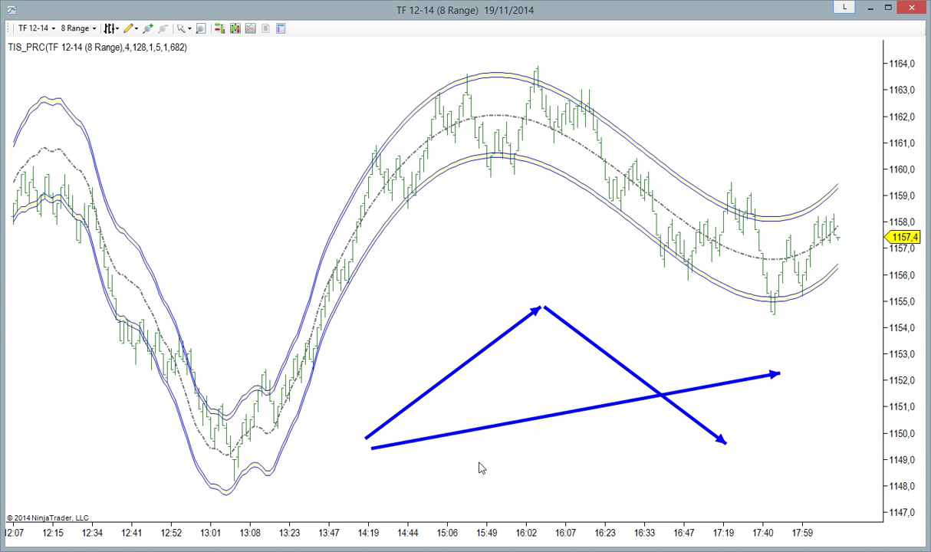
Draw a smaller zigzag of three connected arrows, up, down and up, beneath the existing arrows.
{"action": "left_click", "coordinate": [440, 495]}
{"action": "left_click", "coordinate": [557, 445]}
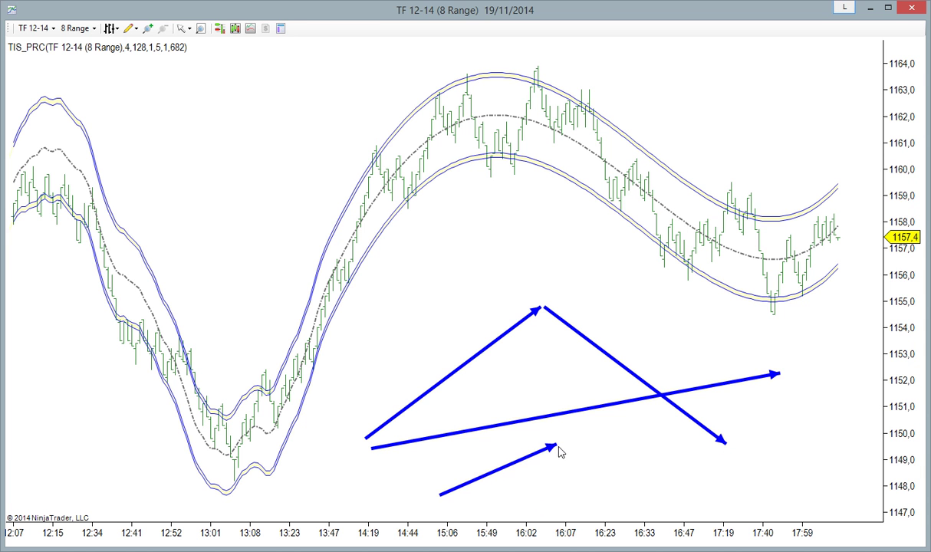
{"action": "left_click", "coordinate": [556, 445]}
{"action": "left_click", "coordinate": [595, 491]}
{"action": "left_click", "coordinate": [595, 491]}
{"action": "left_click", "coordinate": [672, 443]}
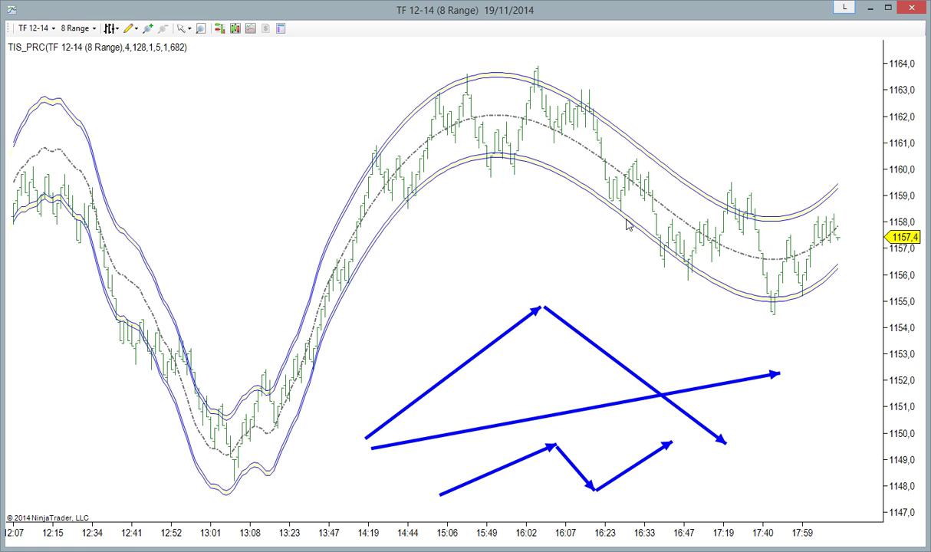
Remove all drawing objects from the chart.
{"action": "left_click", "coordinate": [460, 368]}
{"action": "left_click", "coordinate": [129, 28]}
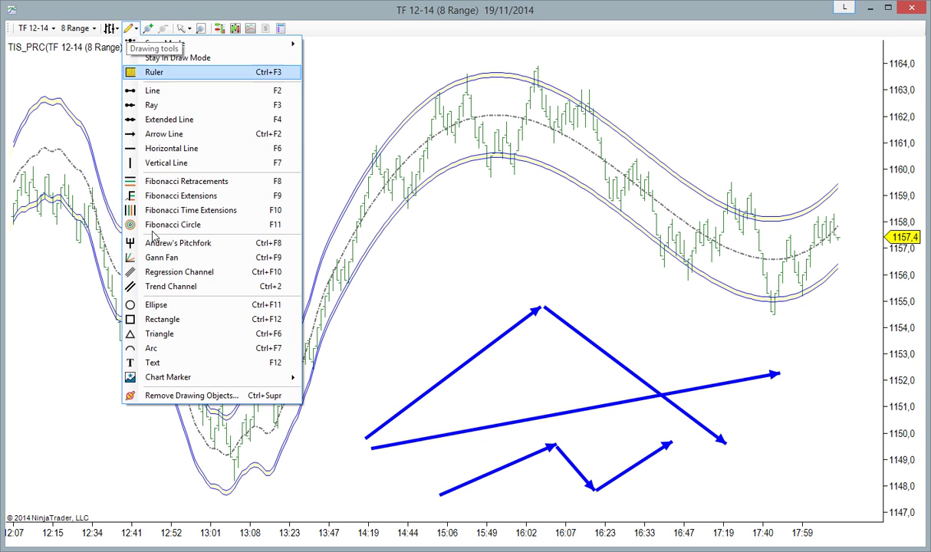
{"action": "left_click", "coordinate": [170, 392]}
{"action": "left_click", "coordinate": [490, 428]}
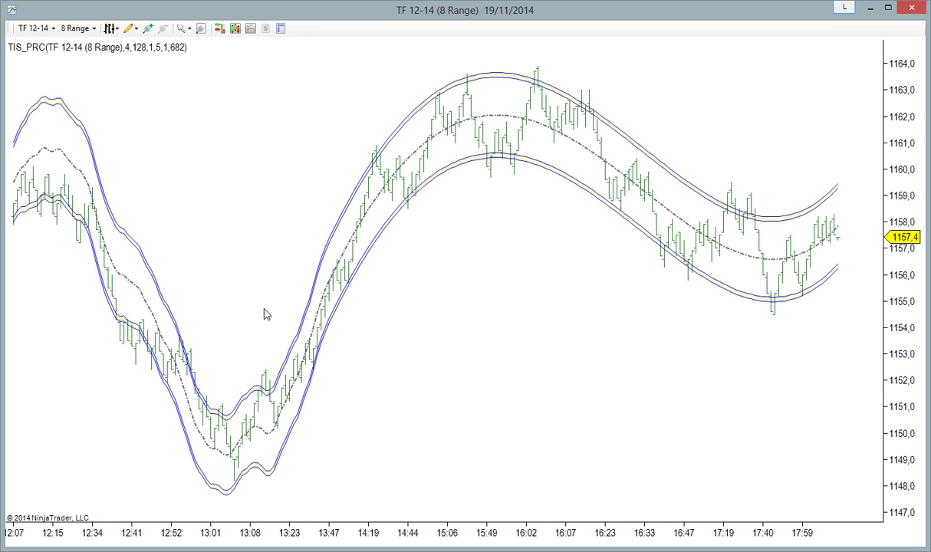
Move the chart back to the earlier bars around 11/19 to examine the channel's past behaviour.
{"action": "left_click_drag", "start_coordinate": [233, 288], "coordinate": [578, 264]}
{"action": "left_click_drag", "start_coordinate": [211, 476], "coordinate": [606, 443]}
{"action": "scroll", "coordinate": [690, 230], "scroll_direction": "up", "scroll_amount": 2}
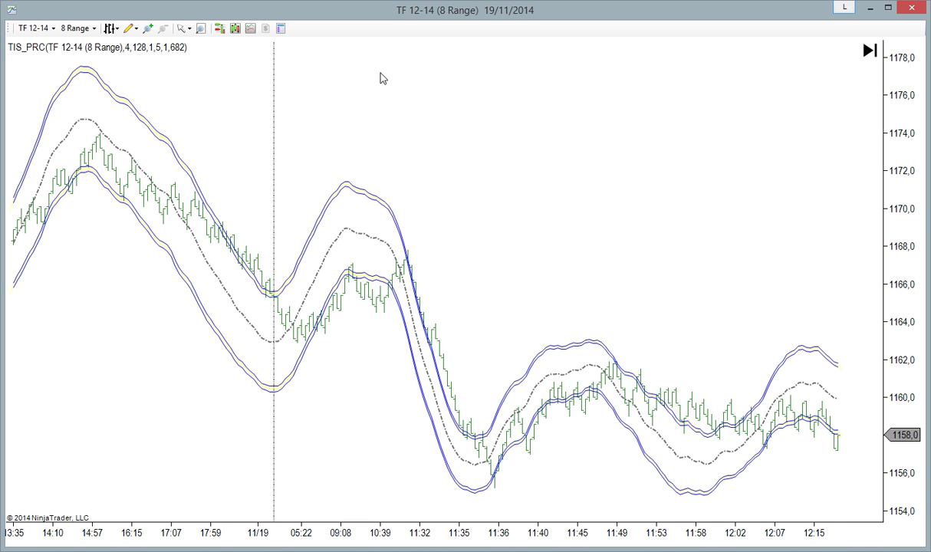
Move the chart through the bars after 11/19 and recalculate the channel to examine how its earlier shape changes.
{"action": "left_click_drag", "start_coordinate": [377, 118], "coordinate": [453, 137]}
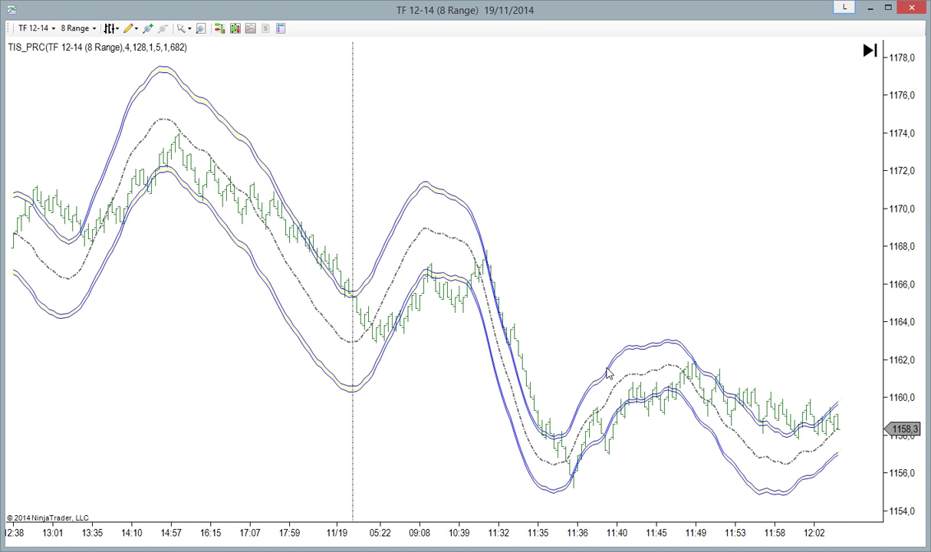
{"action": "right_click", "coordinate": [553, 255]}
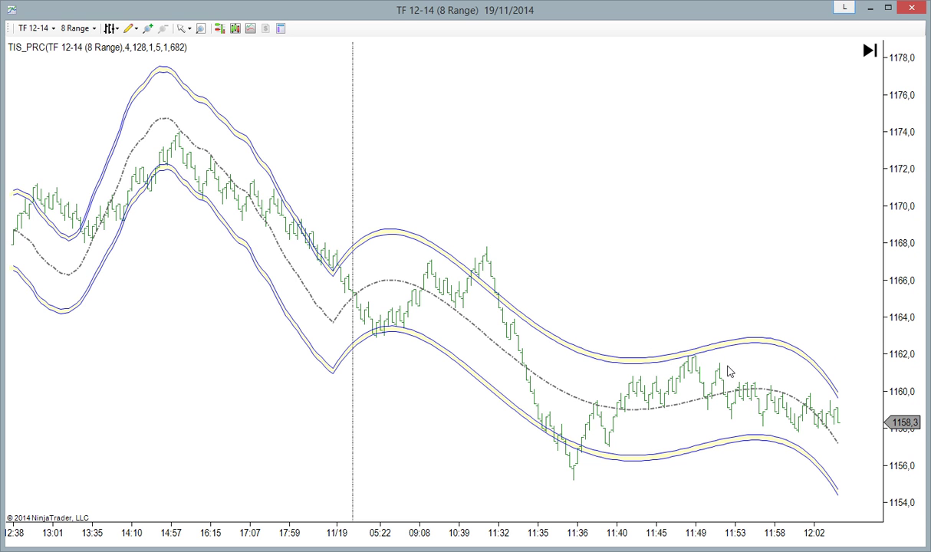
{"action": "left_click_drag", "start_coordinate": [741, 299], "coordinate": [617, 318]}
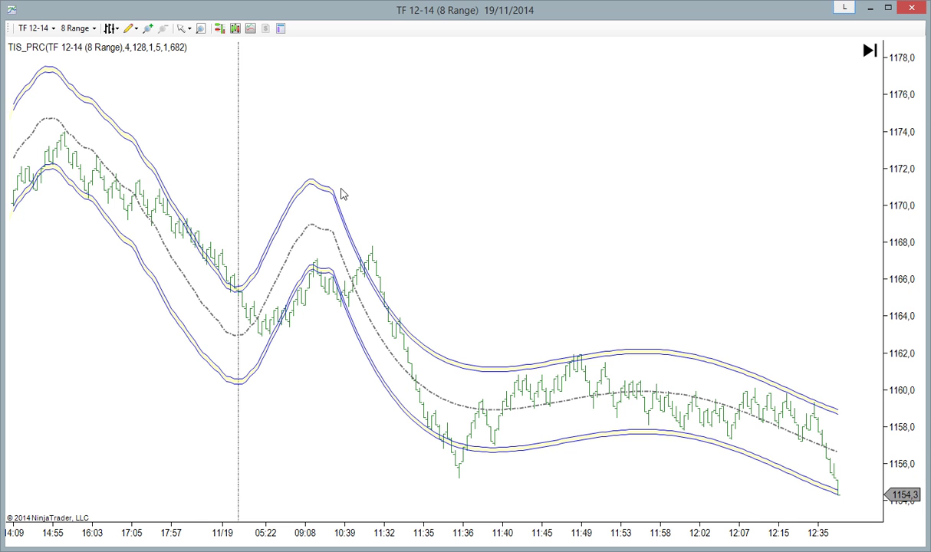
{"action": "left_click_drag", "start_coordinate": [406, 152], "coordinate": [326, 213]}
{"action": "left_click_drag", "start_coordinate": [716, 251], "coordinate": [537, 269]}
Check the Period parameter of the TIS_PRC channel in its settings.
{"action": "double_click", "coordinate": [507, 265]}
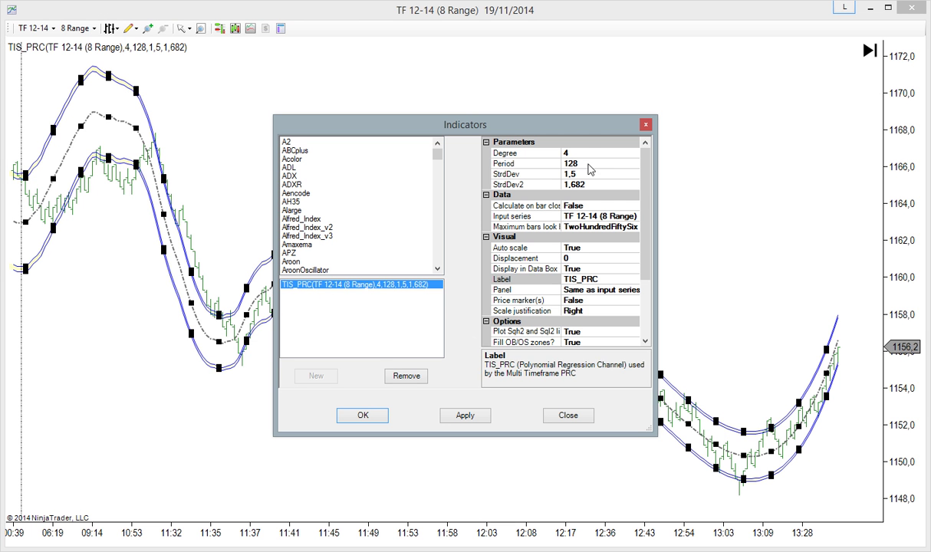
{"action": "left_click", "coordinate": [589, 163]}
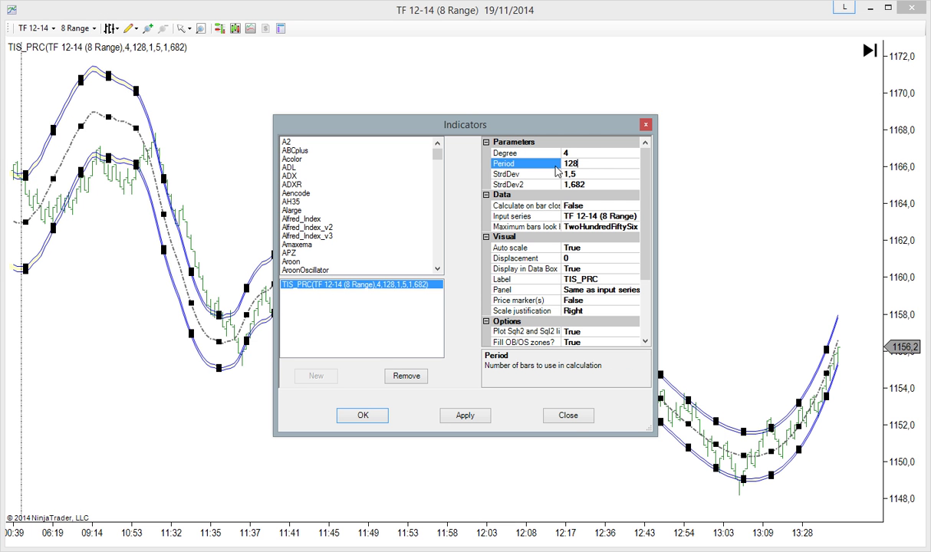
{"action": "left_click", "coordinate": [569, 416]}
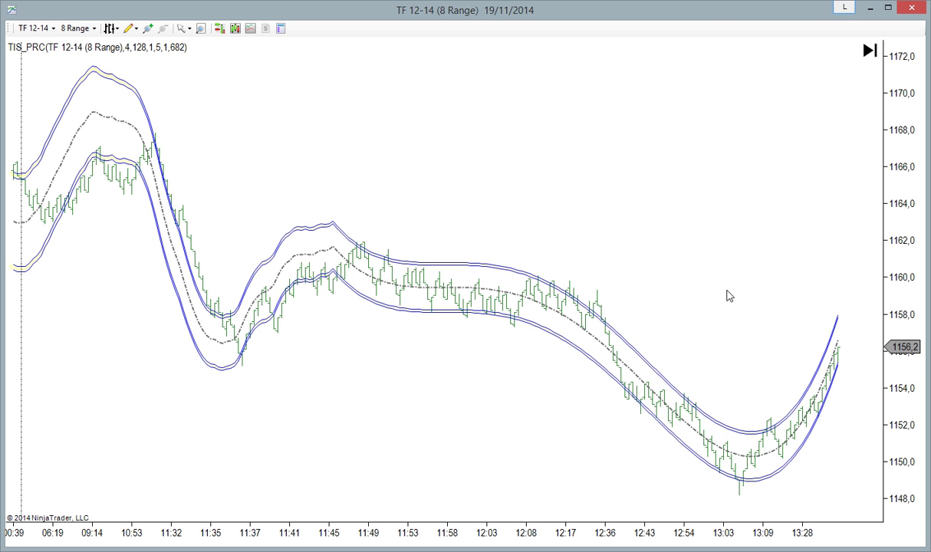
Move the chart forward to the latest bars to examine the channel's current shape.
{"action": "left_click_drag", "start_coordinate": [729, 296], "coordinate": [647, 290]}
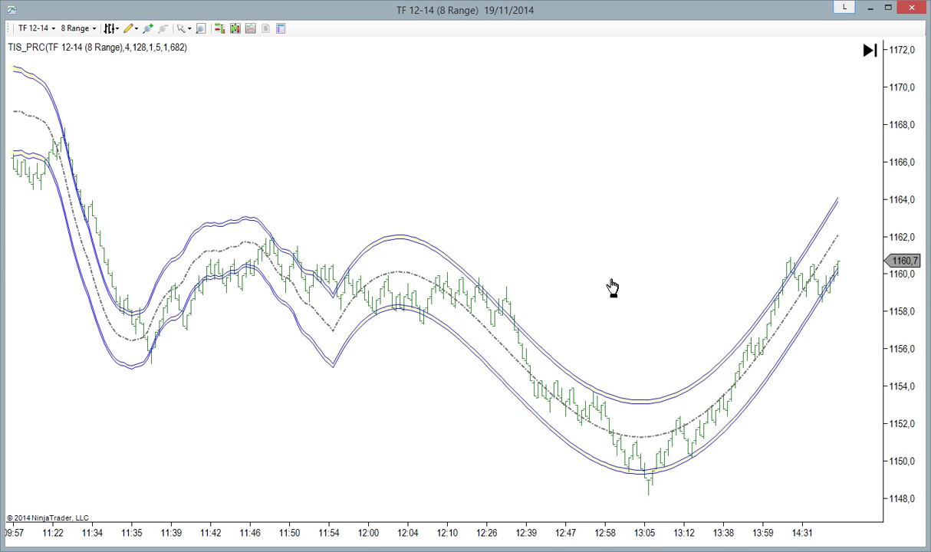
{"action": "left_click_drag", "start_coordinate": [612, 287], "coordinate": [285, 270]}
{"action": "scroll", "coordinate": [630, 307], "scroll_direction": "down", "scroll_amount": 5}
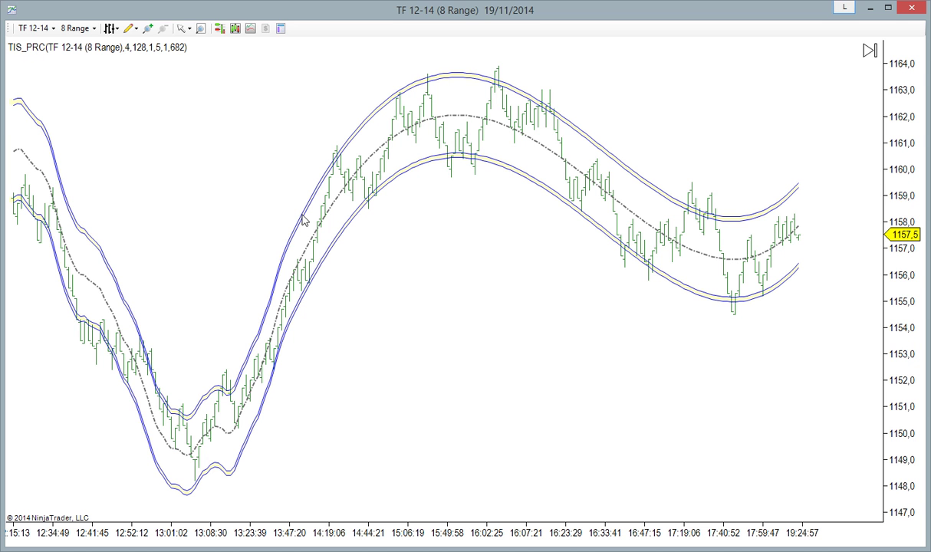
{"action": "right_click", "coordinate": [231, 224]}
{"action": "left_click", "coordinate": [356, 275]}
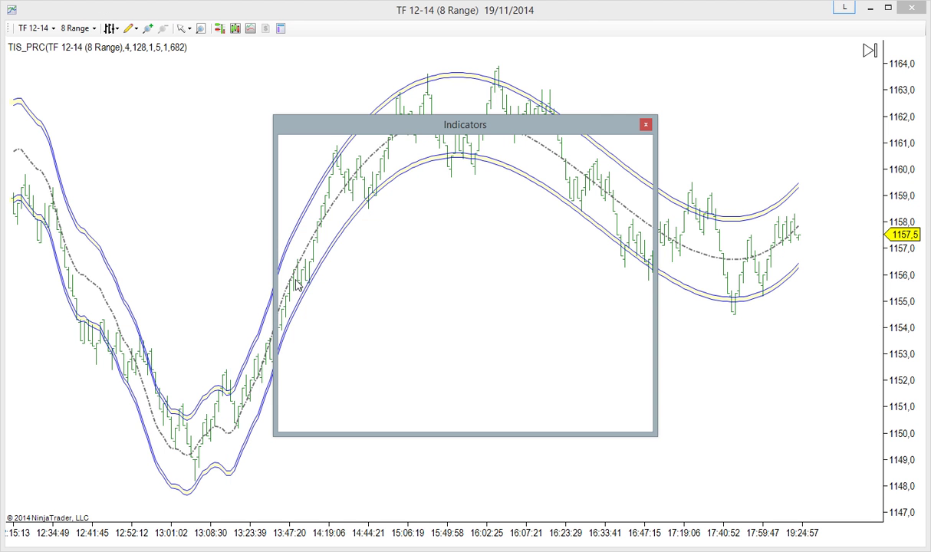
{"action": "left_click_drag", "start_coordinate": [431, 155], "coordinate": [427, 241]}
{"action": "left_click", "coordinate": [318, 261]}
{"action": "scroll", "coordinate": [313, 264], "scroll_direction": "down", "scroll_amount": 10}
{"action": "scroll", "coordinate": [313, 264], "scroll_direction": "down", "scroll_amount": 5}
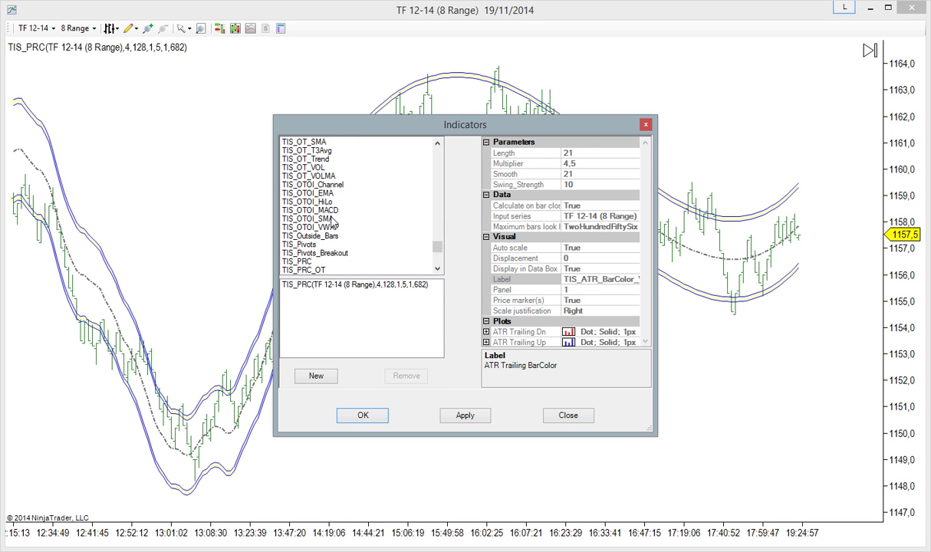
{"action": "left_click", "coordinate": [316, 270]}
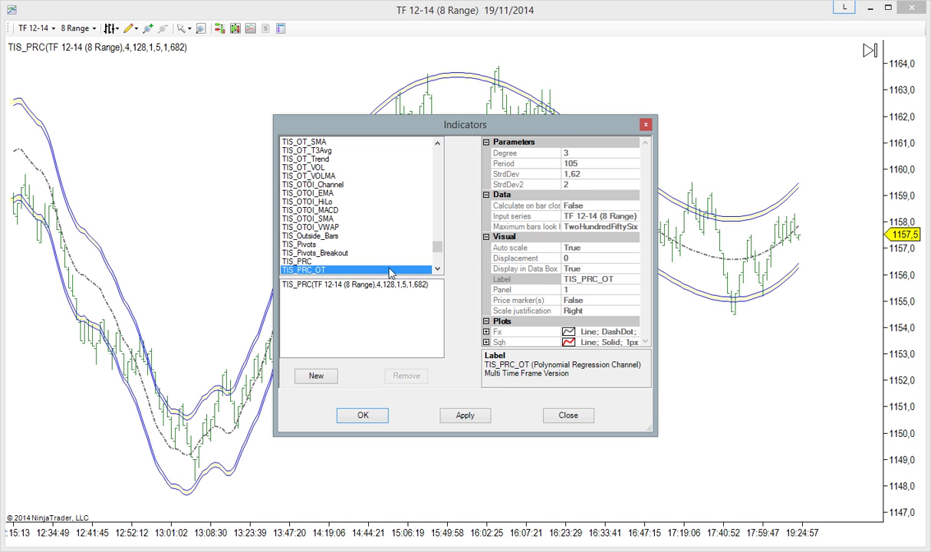
{"action": "double_click", "coordinate": [323, 271]}
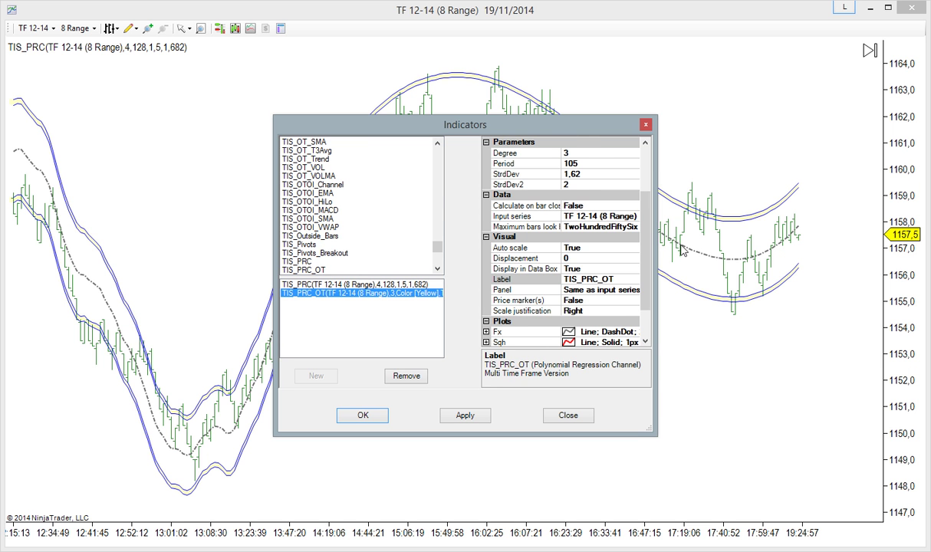
{"action": "scroll", "coordinate": [602, 177], "scroll_direction": "up", "scroll_amount": 3}
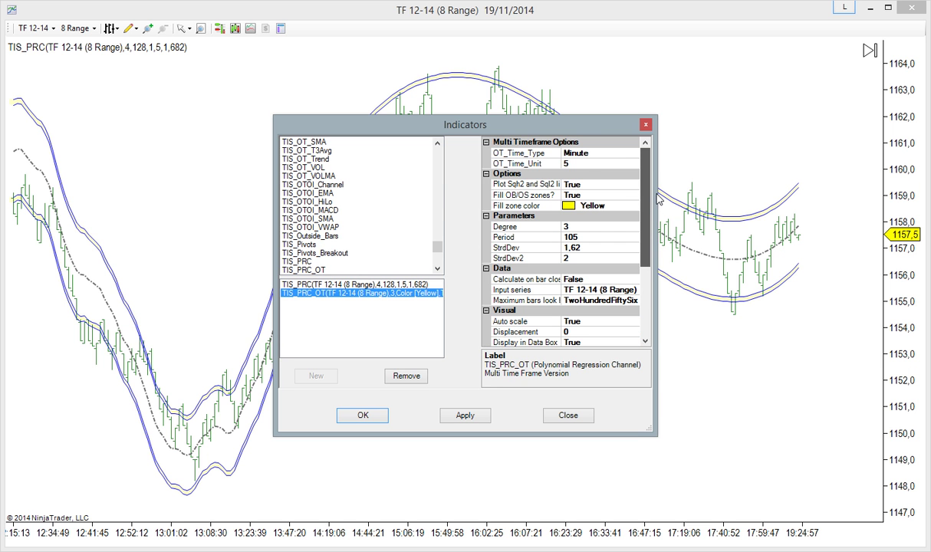
{"action": "left_click", "coordinate": [572, 153]}
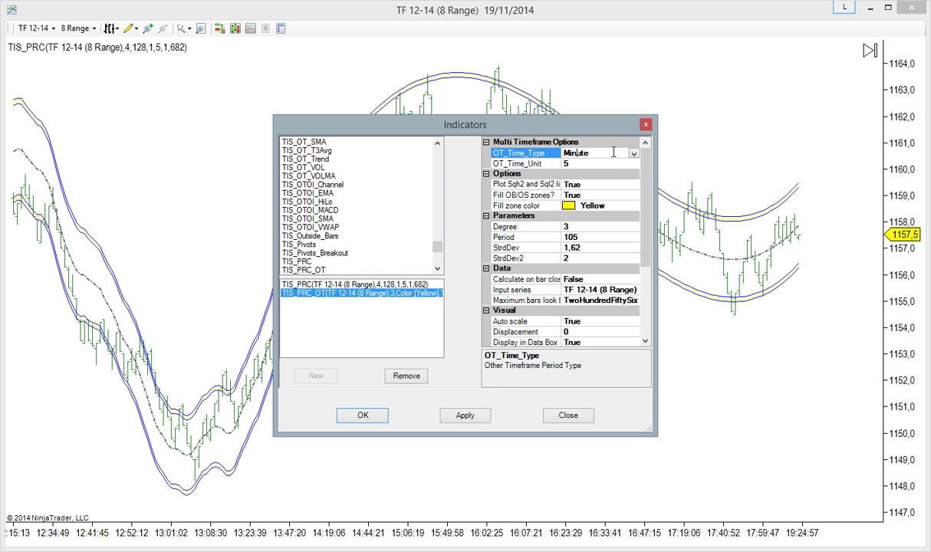
{"action": "left_click", "coordinate": [596, 163]}
{"action": "left_click", "coordinate": [571, 144]}
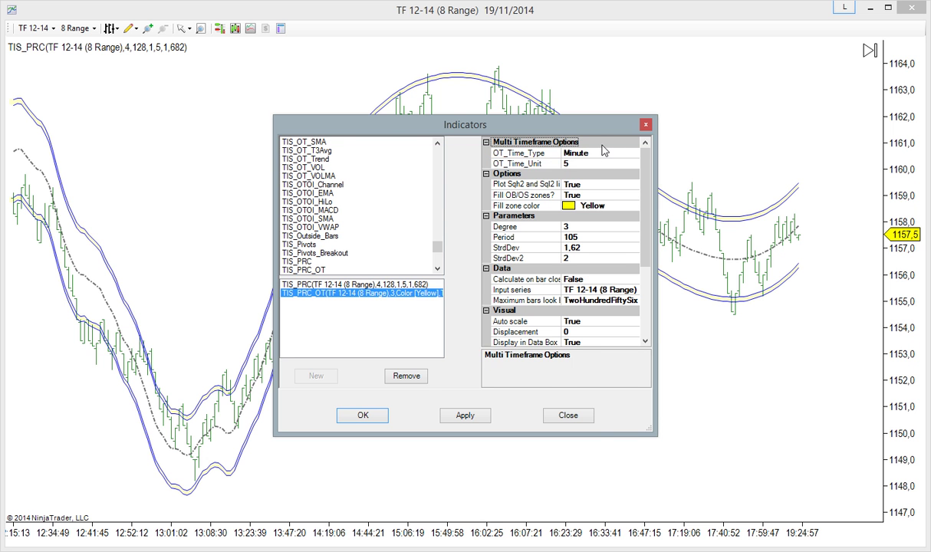
{"action": "left_click", "coordinate": [537, 153]}
{"action": "left_click", "coordinate": [568, 415]}
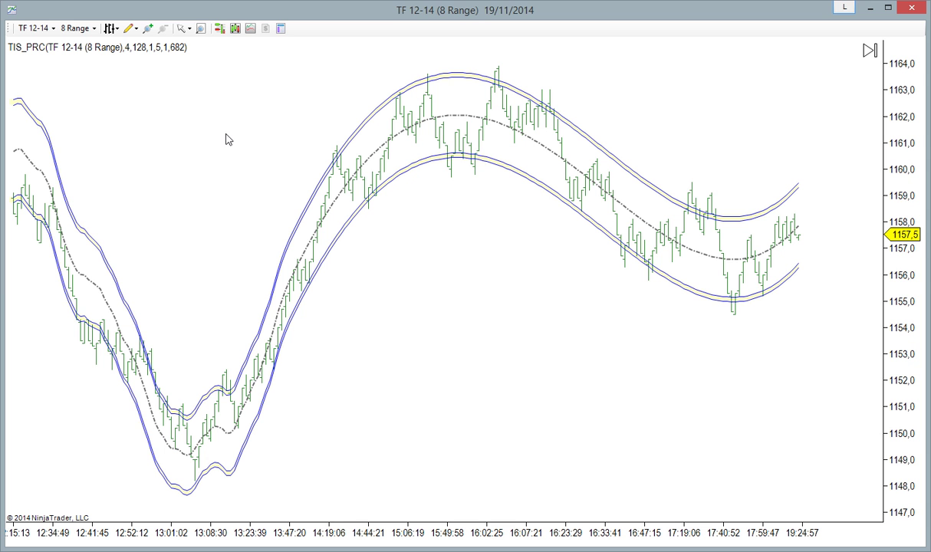
Set the TF 12-14 data series to a range value of 4.
{"action": "left_click", "coordinate": [89, 31]}
{"action": "right_click", "coordinate": [224, 132]}
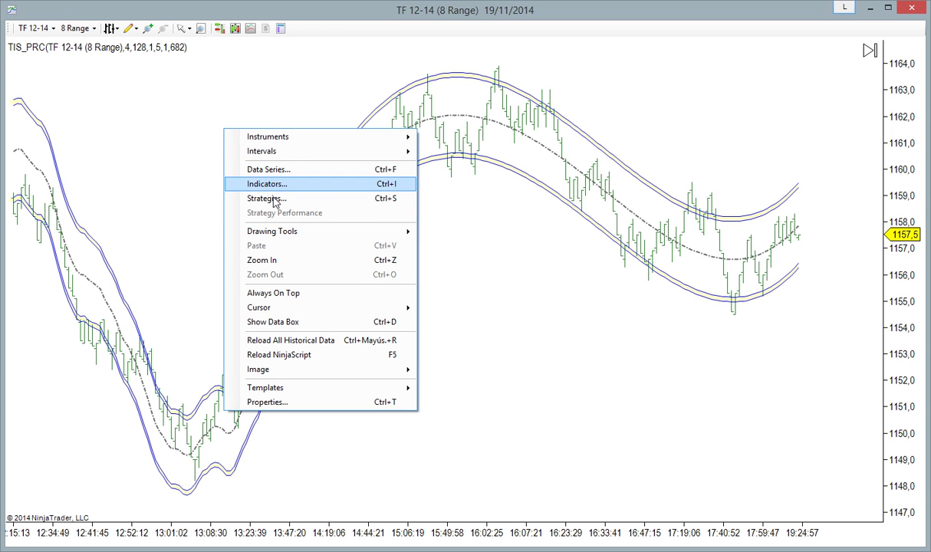
{"action": "left_click", "coordinate": [292, 177]}
{"action": "left_click", "coordinate": [611, 131]}
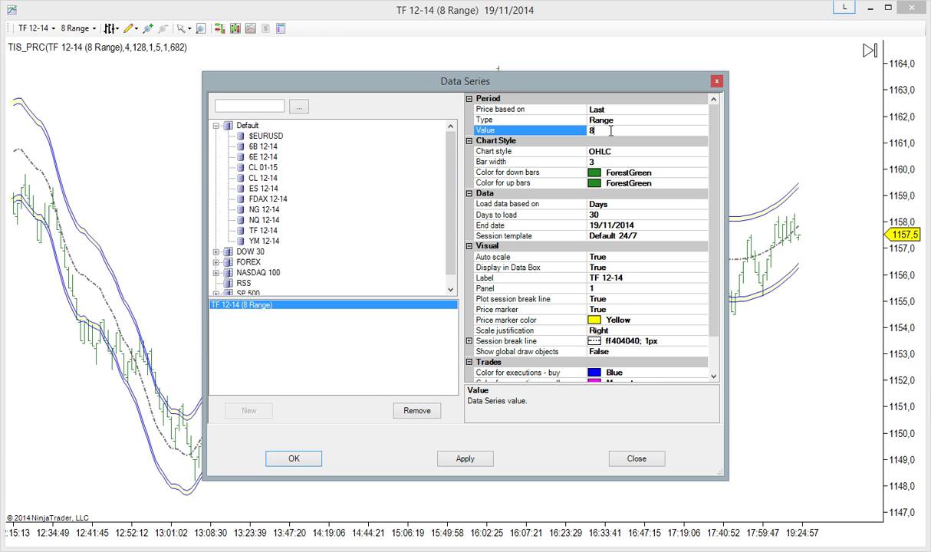
{"action": "left_click", "coordinate": [293, 458]}
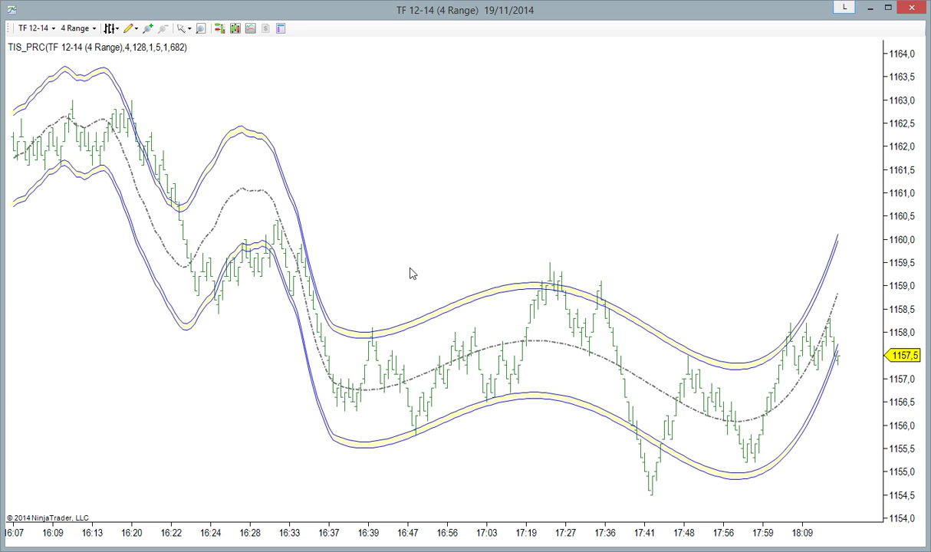
Add the TIS_PRC_OT multi-timeframe channel to the chart's indicators.
{"action": "right_click", "coordinate": [429, 186]}
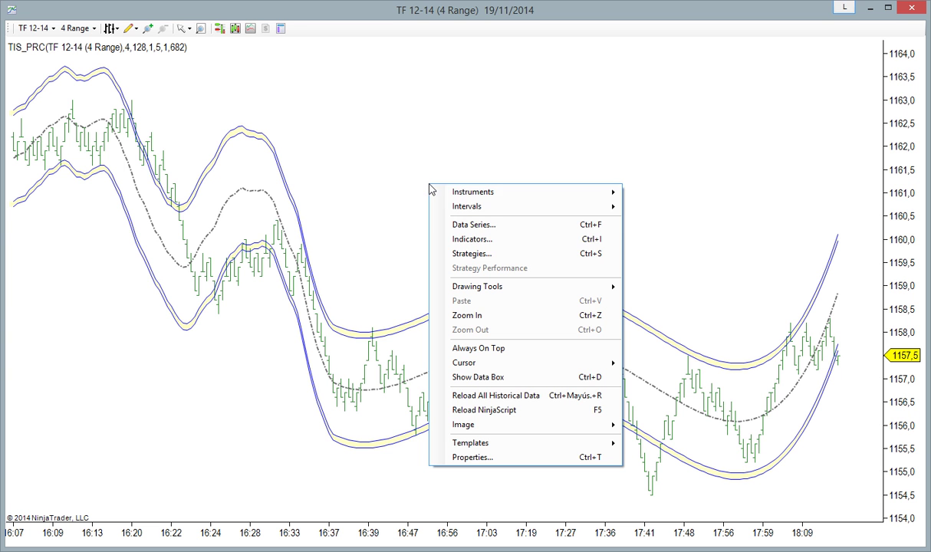
{"action": "left_click", "coordinate": [503, 247]}
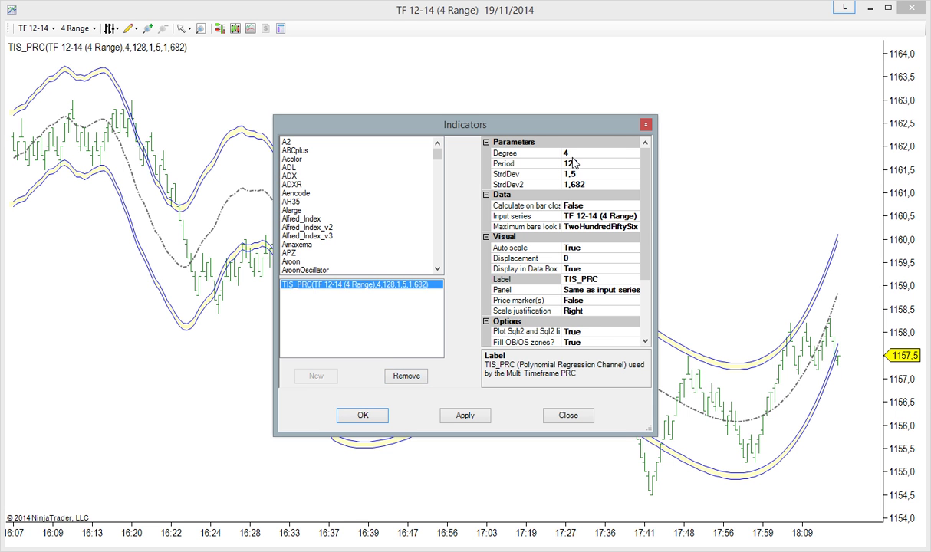
{"action": "left_click", "coordinate": [296, 211]}
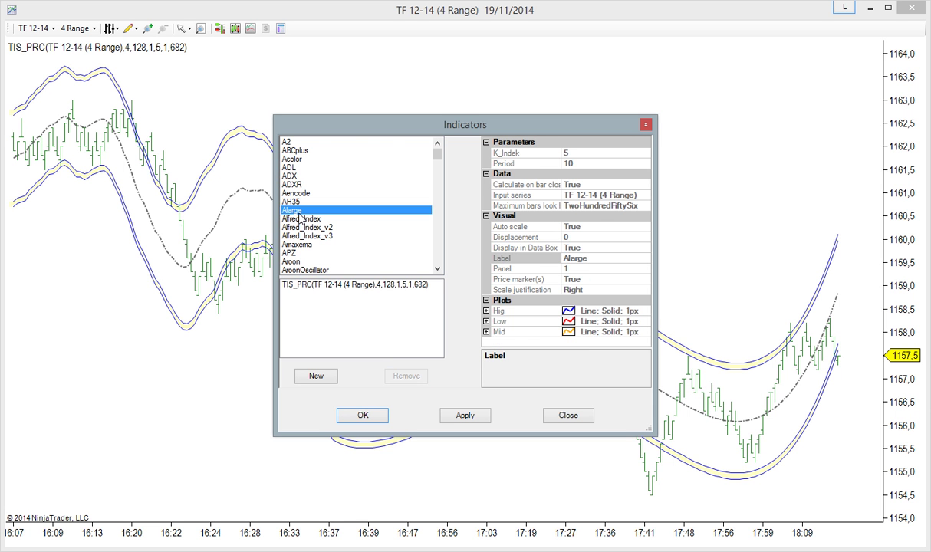
{"action": "key", "text": "t"}
{"action": "scroll", "coordinate": [299, 219], "scroll_direction": "down", "scroll_amount": 10}
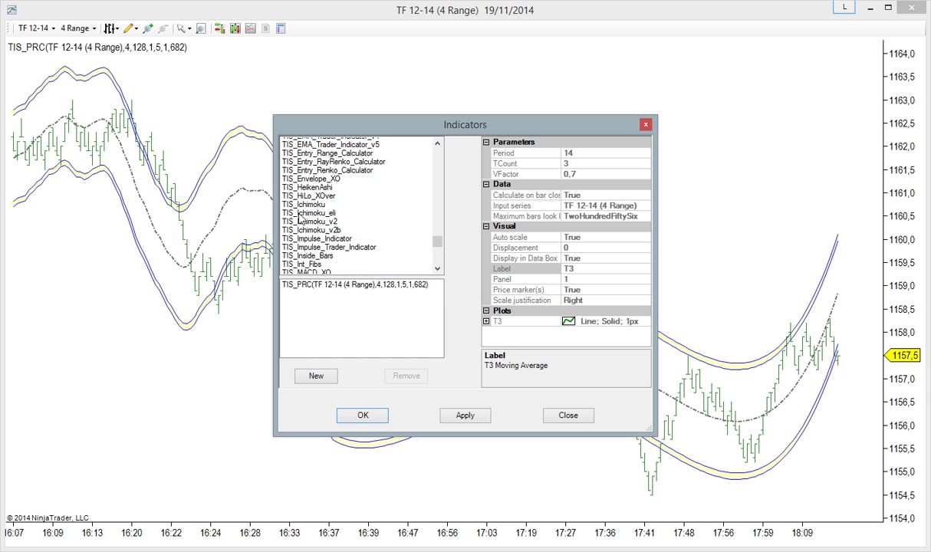
{"action": "scroll", "coordinate": [300, 219], "scroll_direction": "down", "scroll_amount": 12}
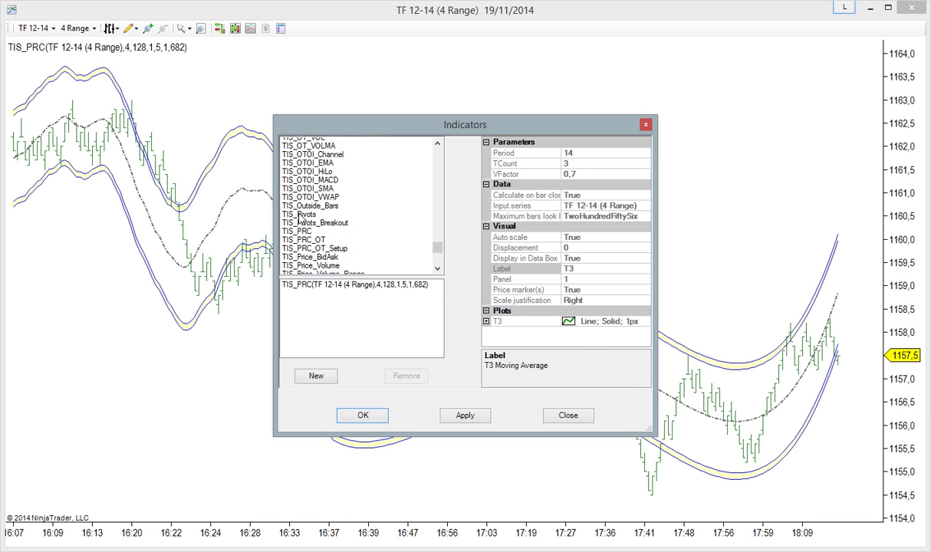
{"action": "scroll", "coordinate": [300, 218], "scroll_direction": "down", "scroll_amount": 1}
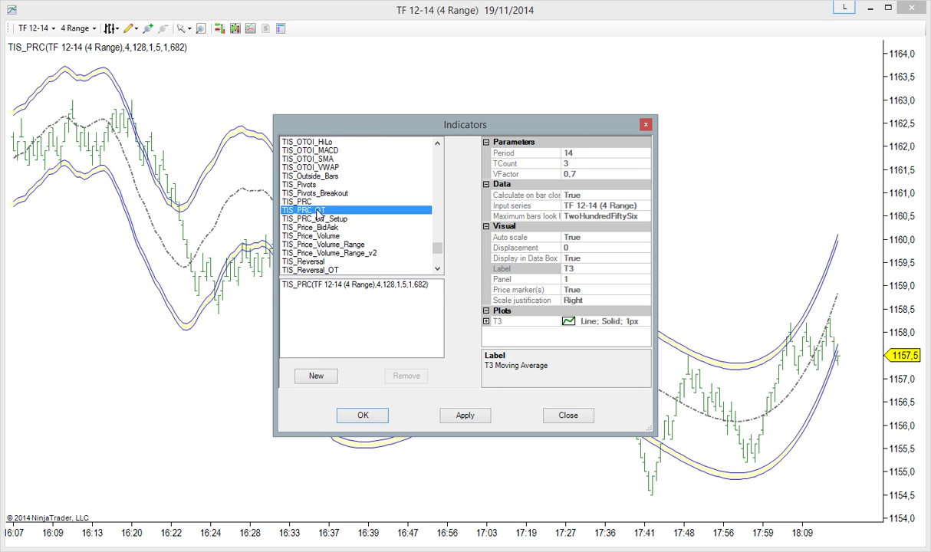
{"action": "double_click", "coordinate": [316, 211]}
Set the TIS_PRC_OT timeframe type to Range and its time unit to 8.
{"action": "scroll", "coordinate": [613, 230], "scroll_direction": "up", "scroll_amount": 3}
{"action": "left_click", "coordinate": [619, 155]}
{"action": "left_click", "coordinate": [634, 155]}
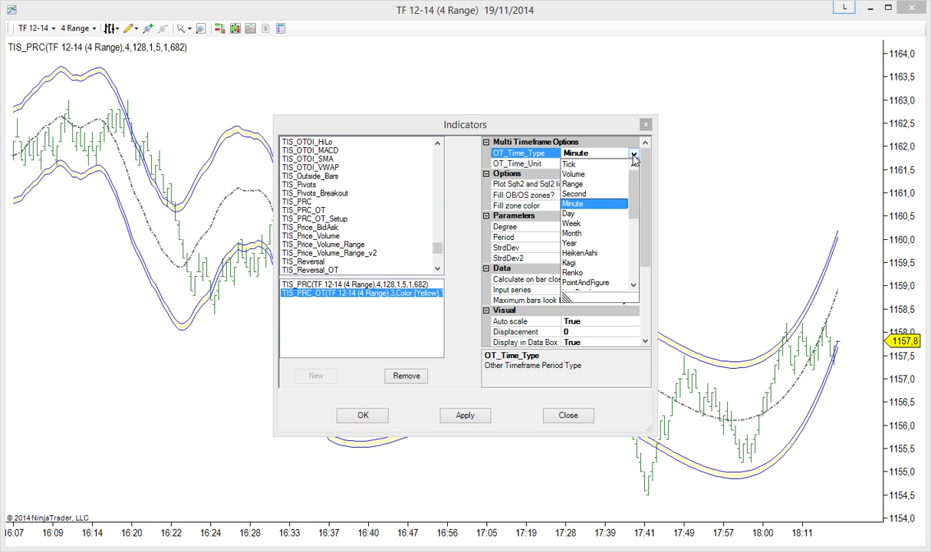
{"action": "left_click", "coordinate": [564, 180]}
{"action": "left_click", "coordinate": [582, 162]}
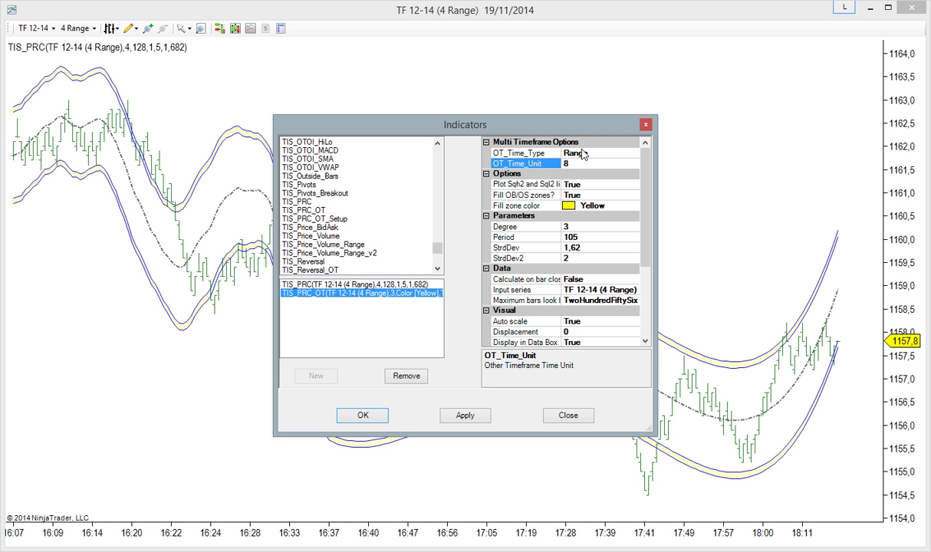
{"action": "left_click", "coordinate": [584, 225]}
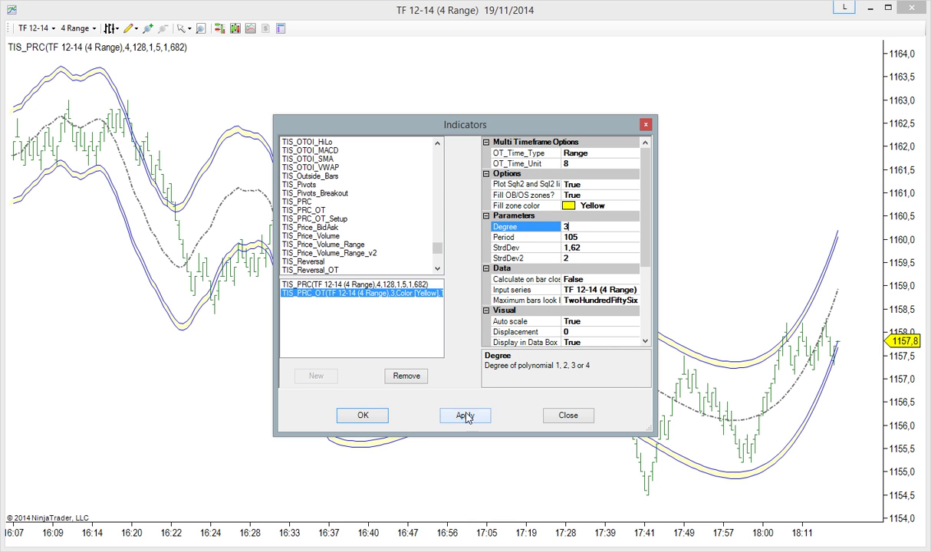
Remove the original TIS_PRC indicator and apply the configuration so only TIS_PRC_OT is plotted on the chart.
{"action": "left_click", "coordinate": [330, 284]}
{"action": "left_click", "coordinate": [406, 376]}
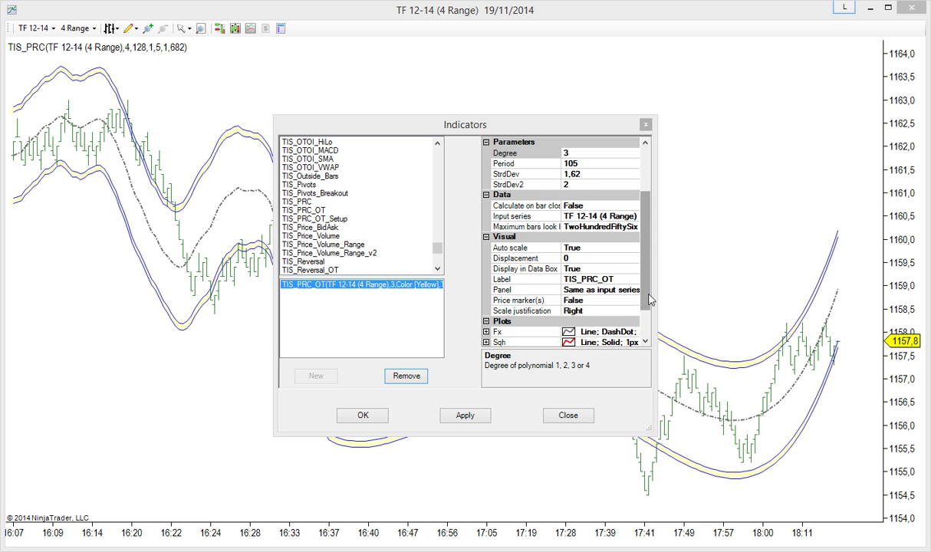
{"action": "mouse_move", "coordinate": [650, 299]}
{"action": "left_mouse_down"}
{"action": "mouse_move", "coordinate": [647, 248]}
{"action": "mouse_move", "coordinate": [645, 286]}
{"action": "left_mouse_up"}
{"action": "left_click", "coordinate": [465, 416]}
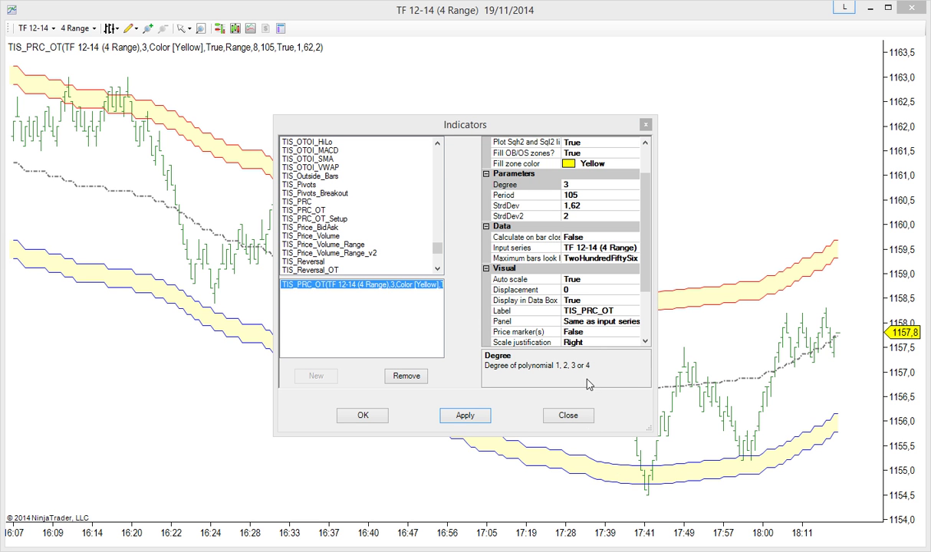
{"action": "left_click", "coordinate": [569, 418]}
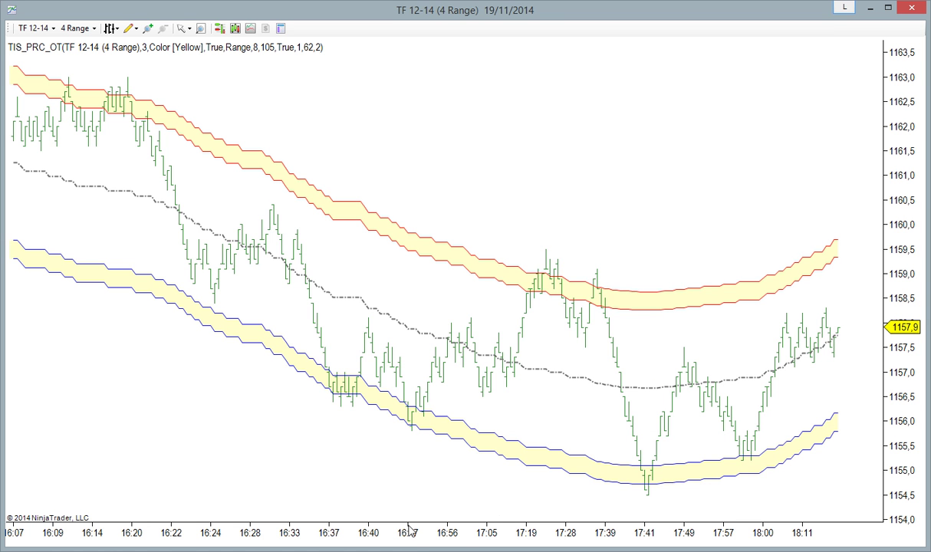
Examine the TIS_PRC_OT channel and its settings, fitting more bars on the chart and going back to the 12:26 to 16:06 bars.
{"action": "left_click_drag", "start_coordinate": [412, 547], "coordinate": [460, 546]}
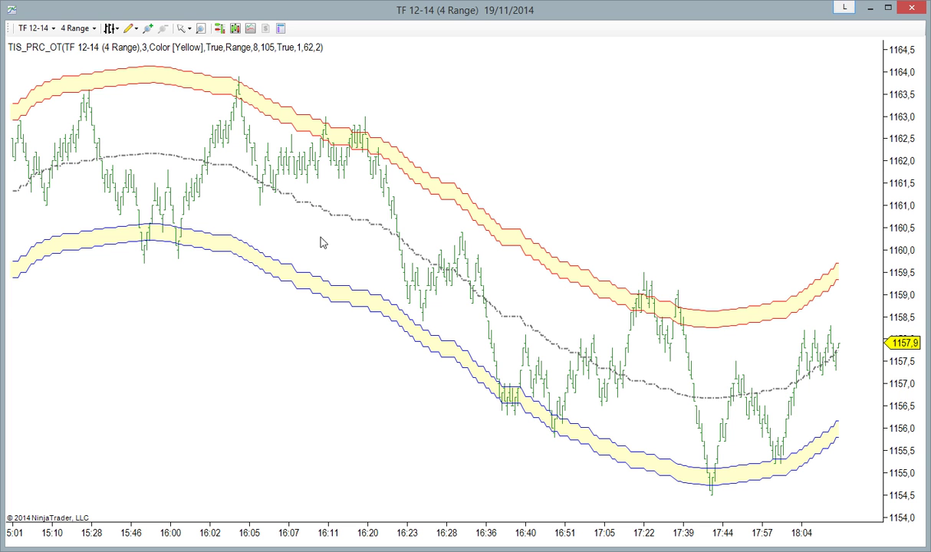
{"action": "double_click", "coordinate": [354, 221]}
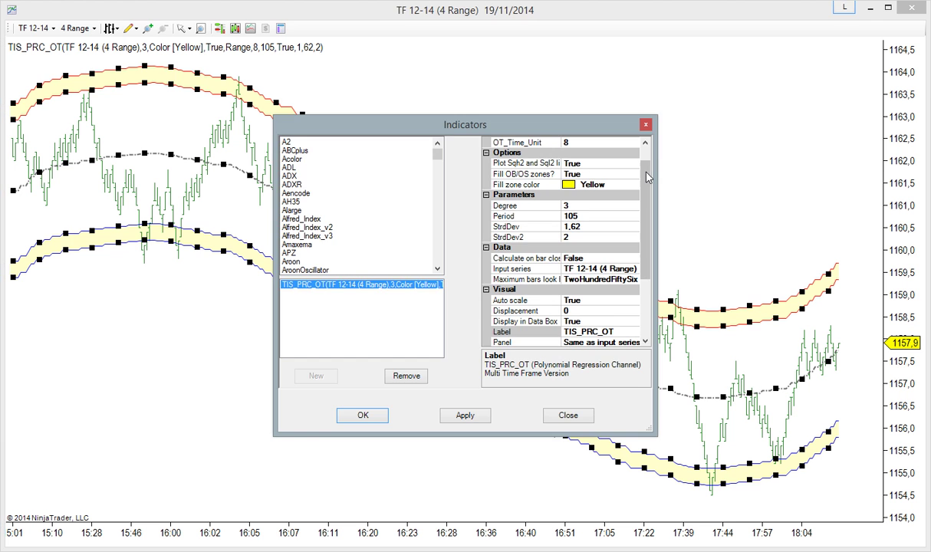
{"action": "scroll", "coordinate": [613, 163], "scroll_direction": "up", "scroll_amount": 1}
{"action": "left_click", "coordinate": [579, 416]}
{"action": "left_click_drag", "start_coordinate": [321, 415], "coordinate": [668, 467]}
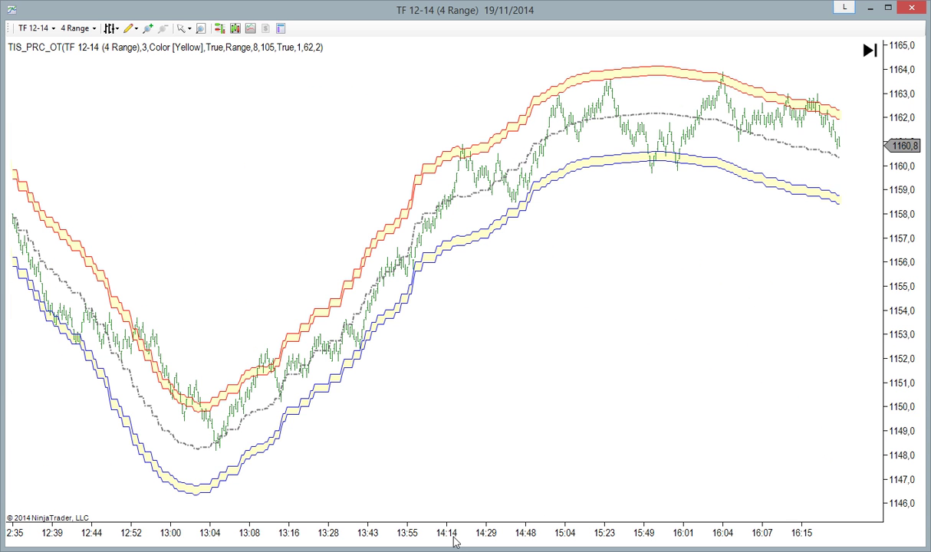
{"action": "left_click_drag", "start_coordinate": [460, 450], "coordinate": [498, 445]}
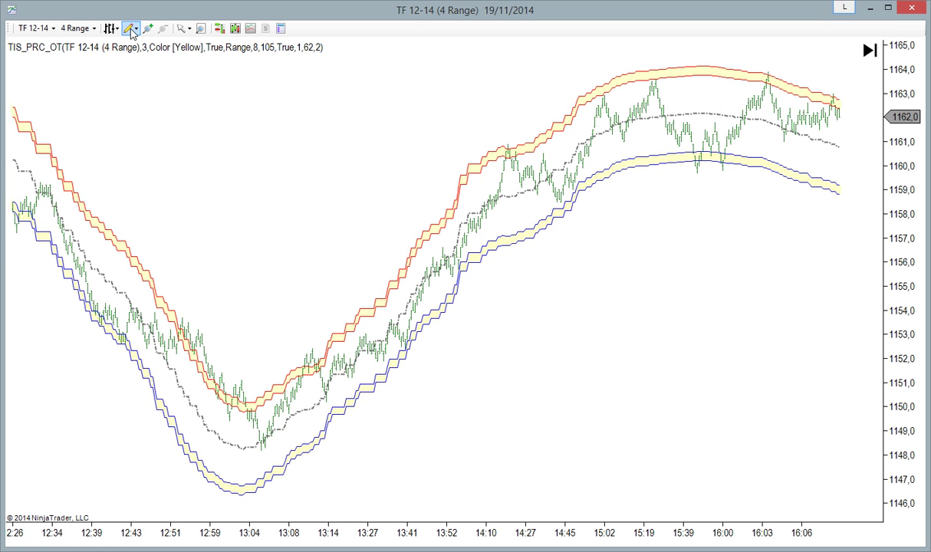
Review the Period parameter and the multi-timeframe options in the settings of the plotted TIS_PRC_OT channel, and close the settings.
{"action": "right_click", "coordinate": [194, 165]}
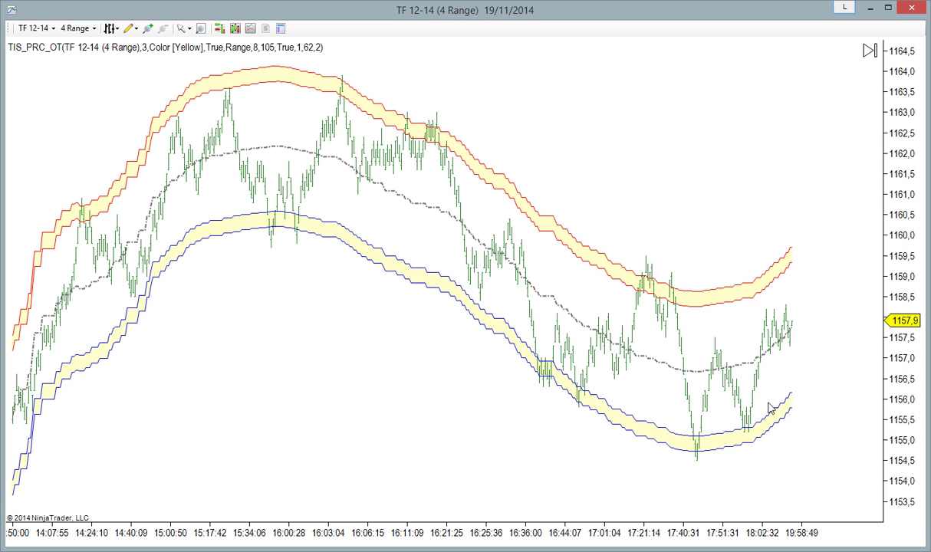
{"action": "double_click", "coordinate": [758, 428]}
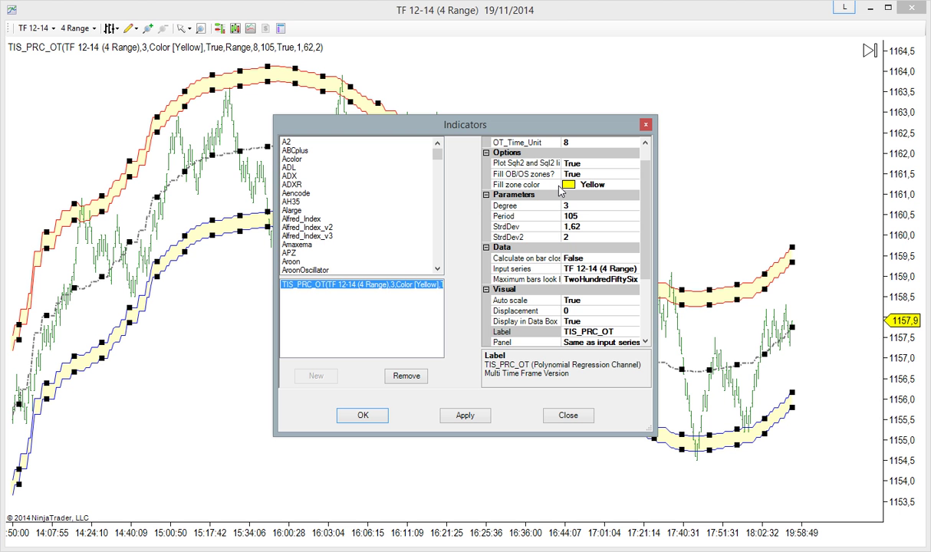
{"action": "left_click", "coordinate": [590, 215]}
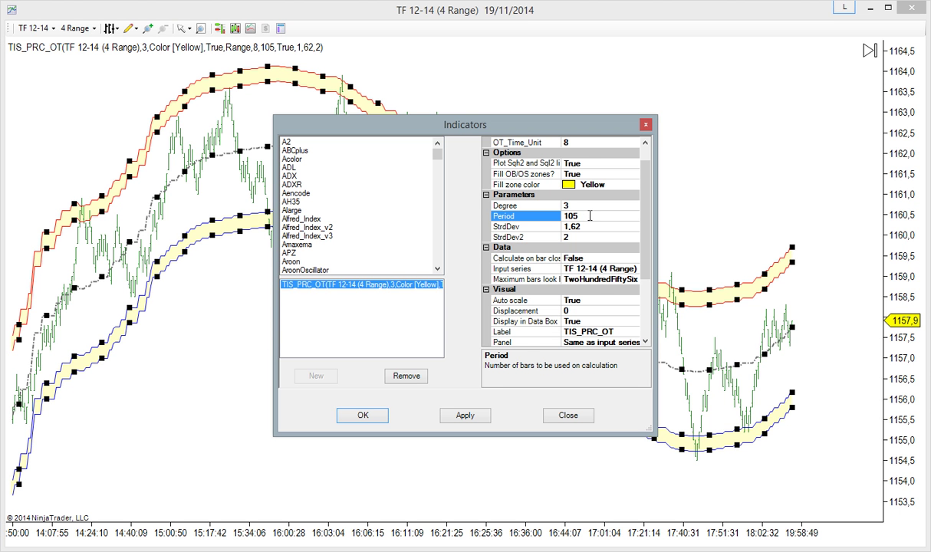
{"action": "double_click", "coordinate": [581, 216]}
{"action": "left_click", "coordinate": [593, 217]}
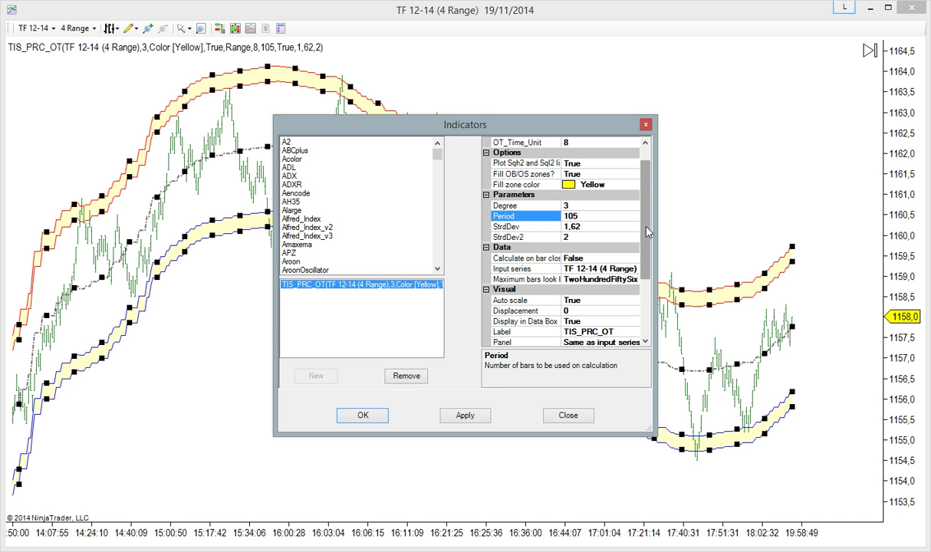
{"action": "scroll", "coordinate": [613, 214], "scroll_direction": "up", "scroll_amount": 1}
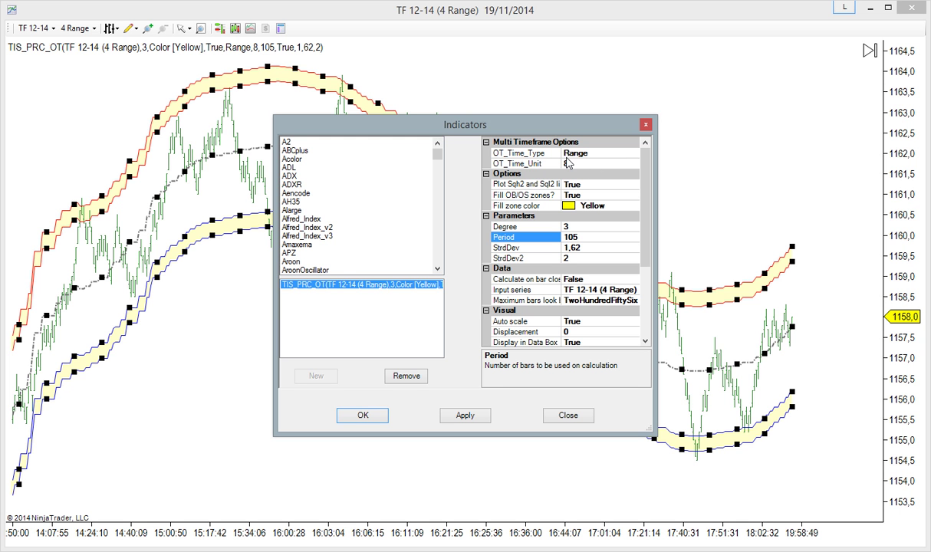
{"action": "left_click", "coordinate": [568, 415]}
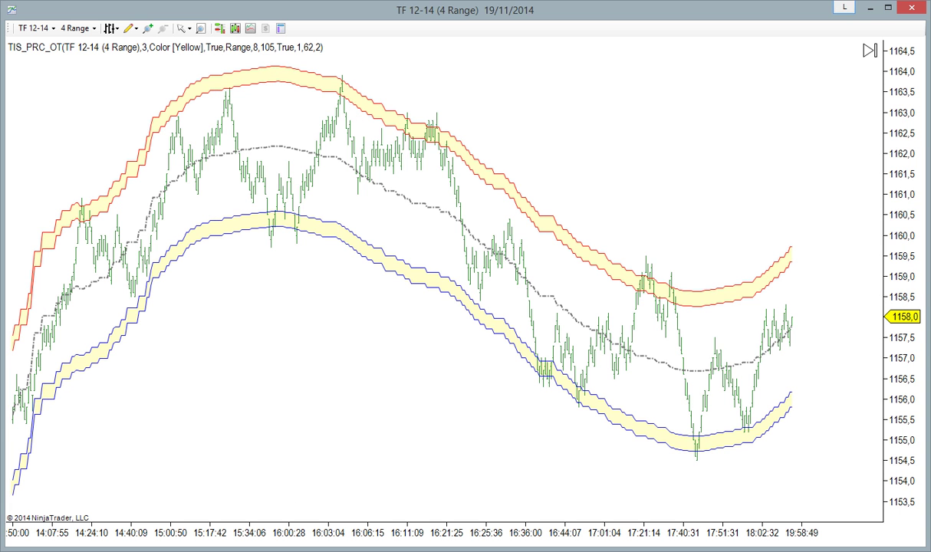